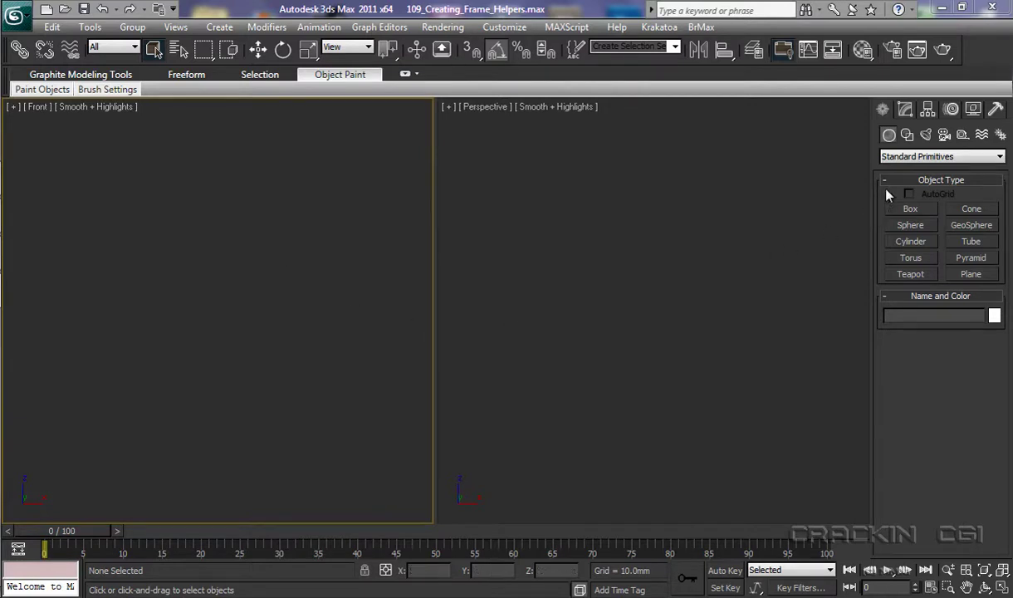
# Draw a closed five-vertex Line spline in the Front viewport, with a straight vertical left edge and an angular outline bulging right.
pyautogui.click(908, 136)
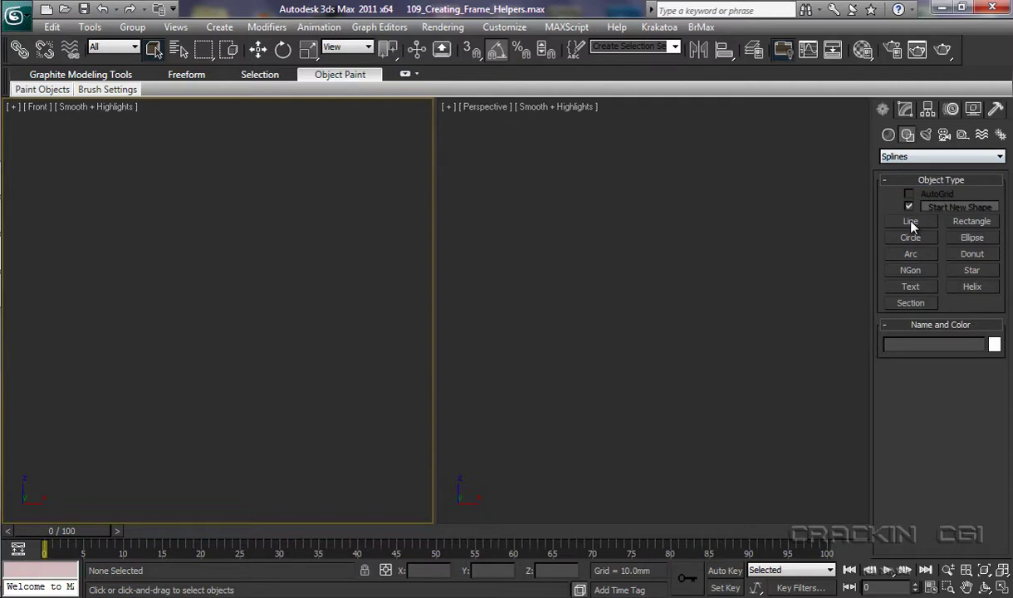
pyautogui.click(911, 223)
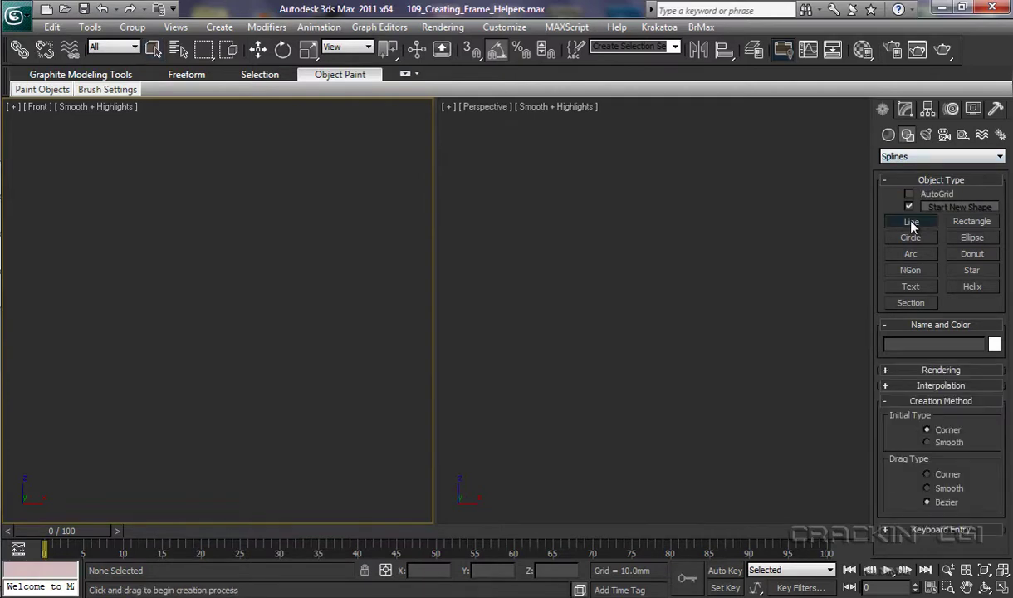
pyautogui.click(180, 389)
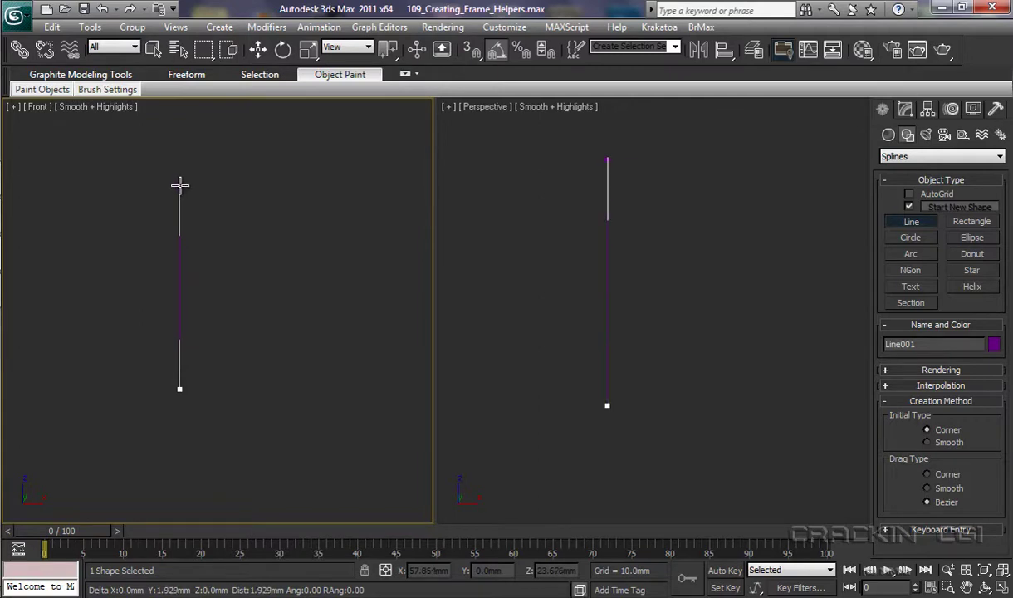
pyautogui.click(180, 185)
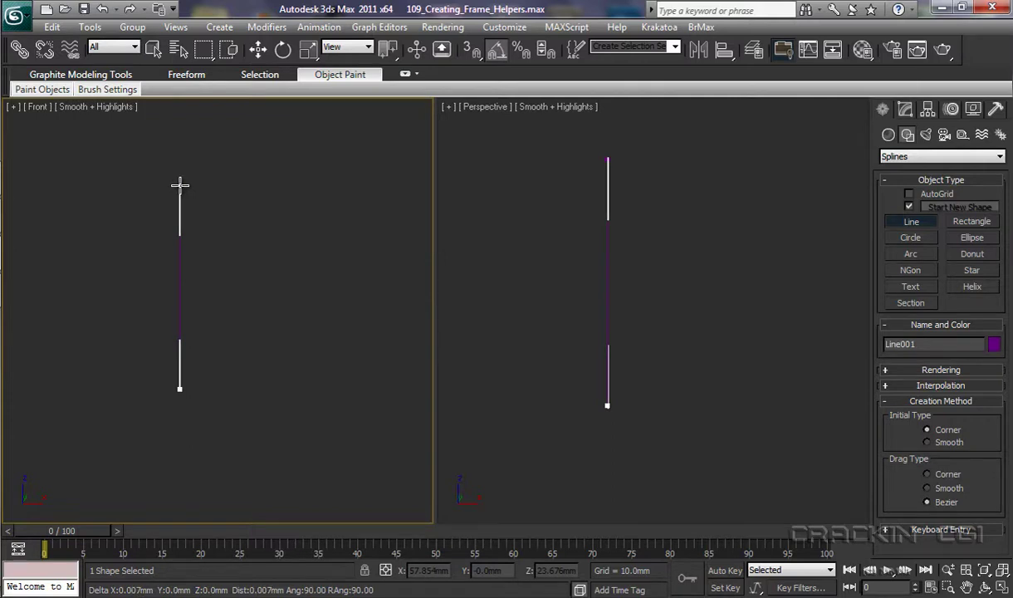
pyautogui.click(221, 222)
pyautogui.click(251, 296)
pyautogui.click(251, 346)
pyautogui.click(180, 389)
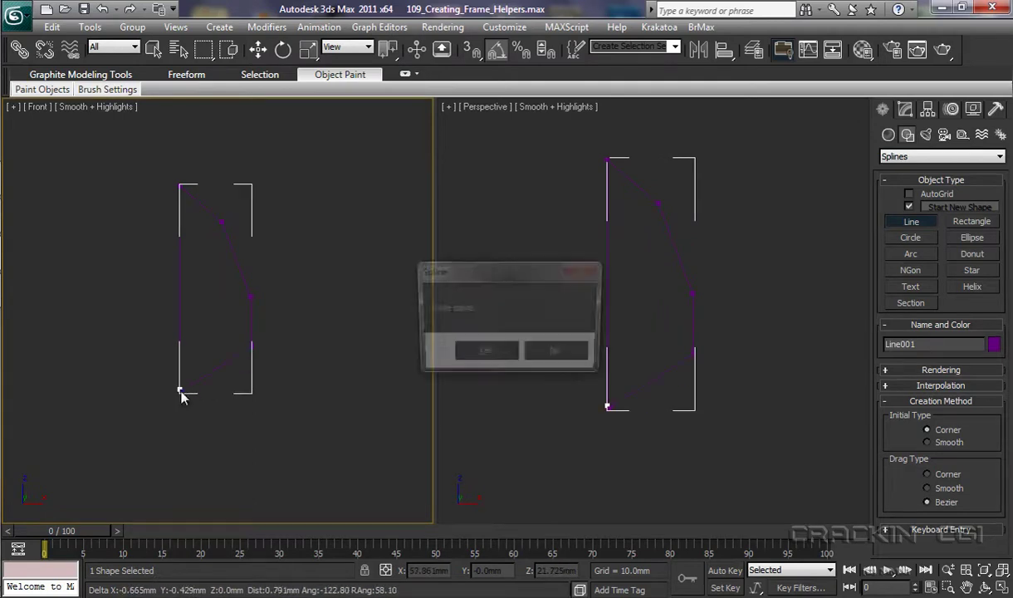
pyautogui.click(484, 354)
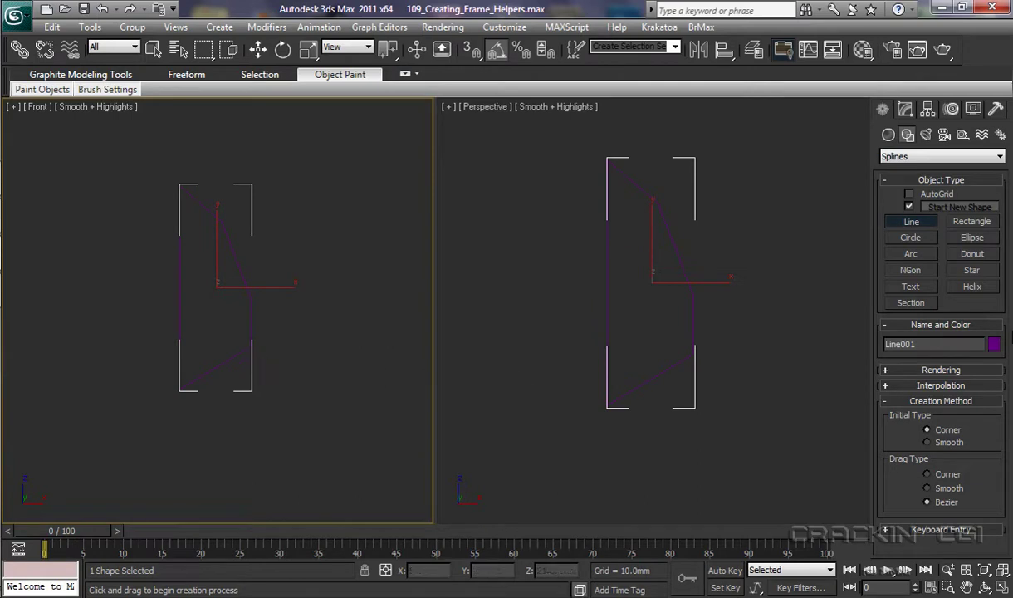
# Set the spline's object color to white.
pyautogui.click(994, 343)
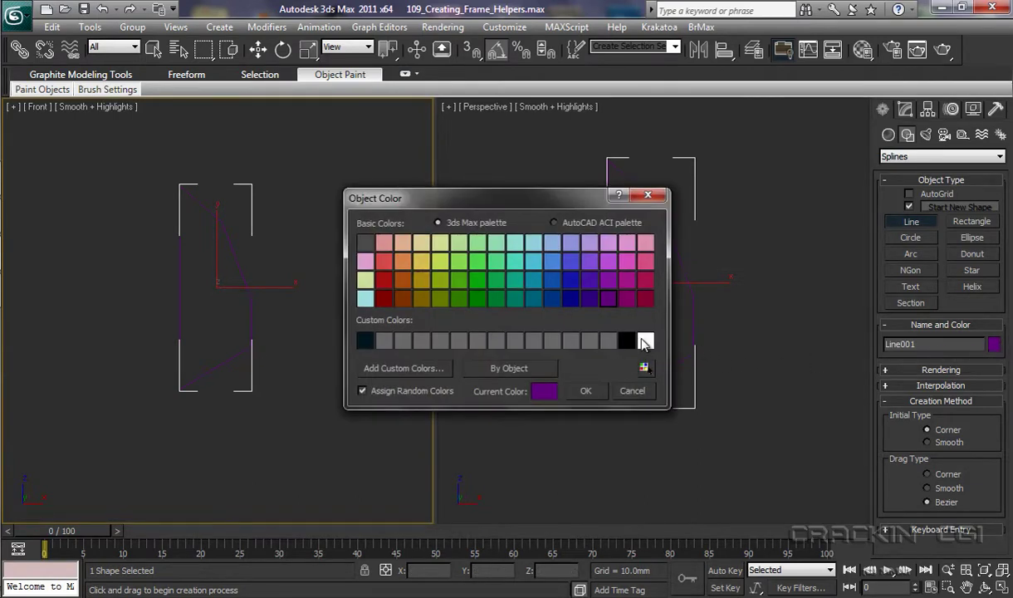
pyautogui.click(644, 342)
pyautogui.click(586, 391)
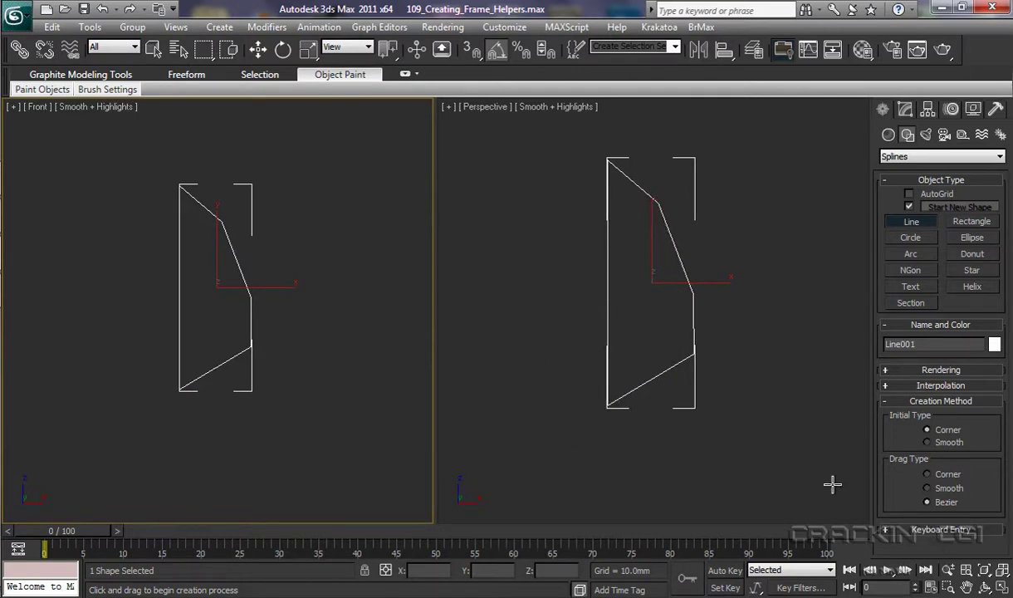
# Convert the closed outline to an editable spline.
pyautogui.rightClick(669, 330)
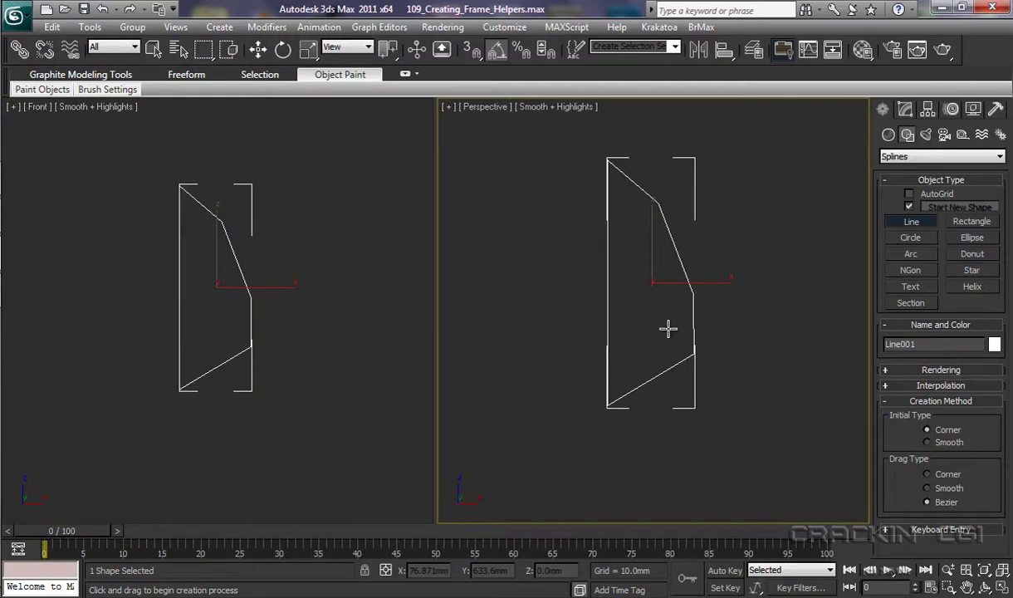
pyautogui.click(953, 573)
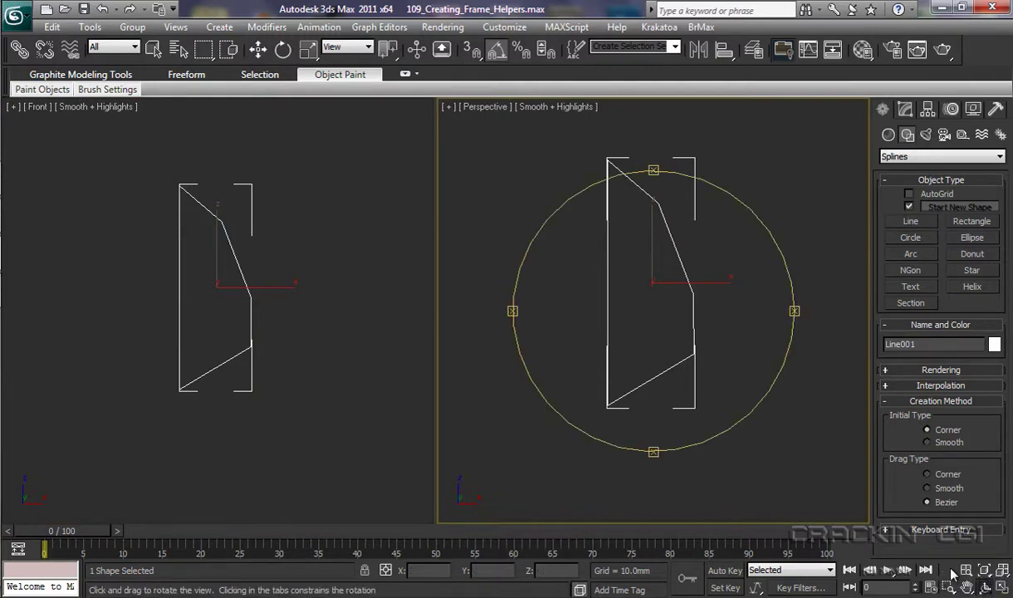
pyautogui.moveTo(641, 316)
pyautogui.mouseDown()
pyautogui.moveTo(794, 324)
pyautogui.moveTo(716, 332)
pyautogui.moveTo(628, 315)
pyautogui.moveTo(698, 328)
pyautogui.moveTo(619, 327)
pyautogui.moveTo(648, 314)
pyautogui.mouseUp()
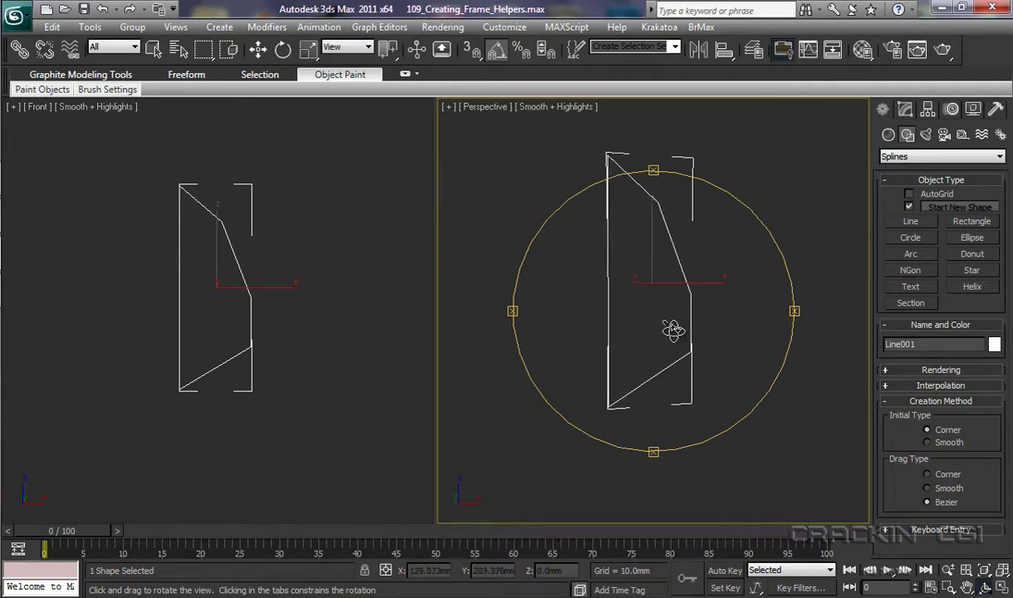
pyautogui.rightClick(224, 340)
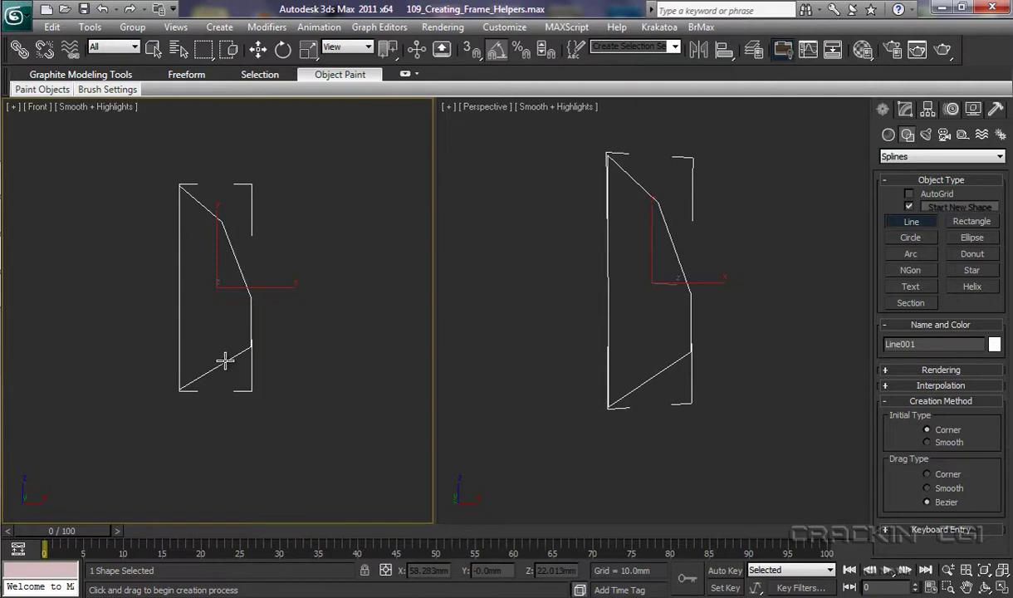
pyautogui.rightClick(227, 363)
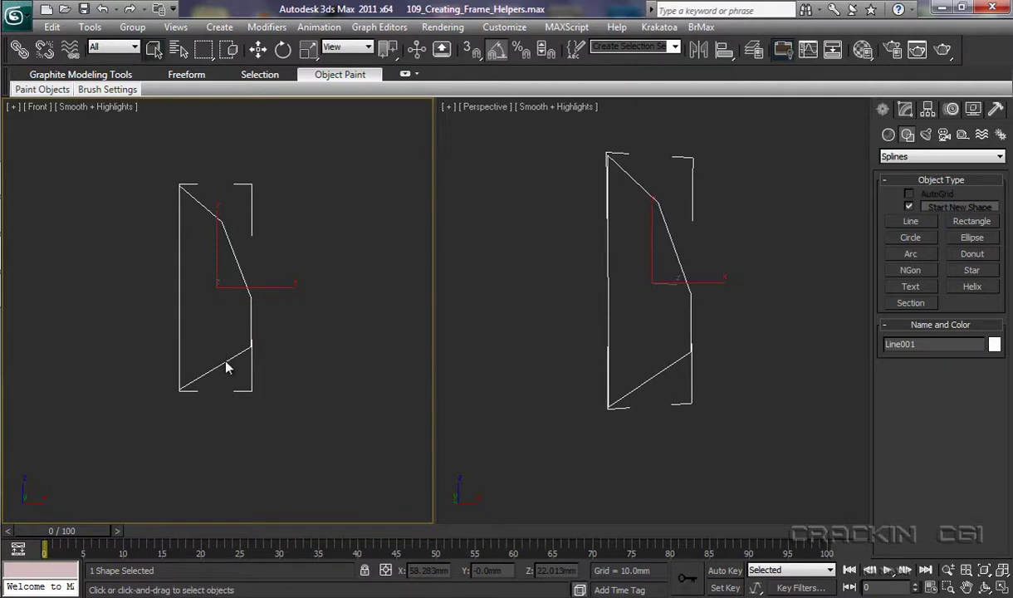
pyautogui.rightClick(226, 367)
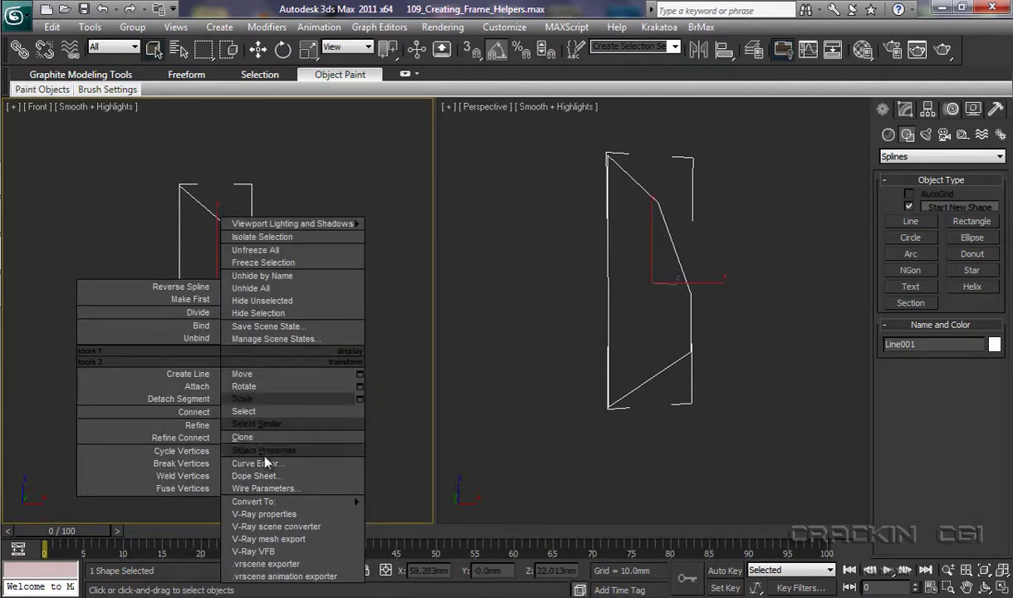
pyautogui.moveTo(289, 507)
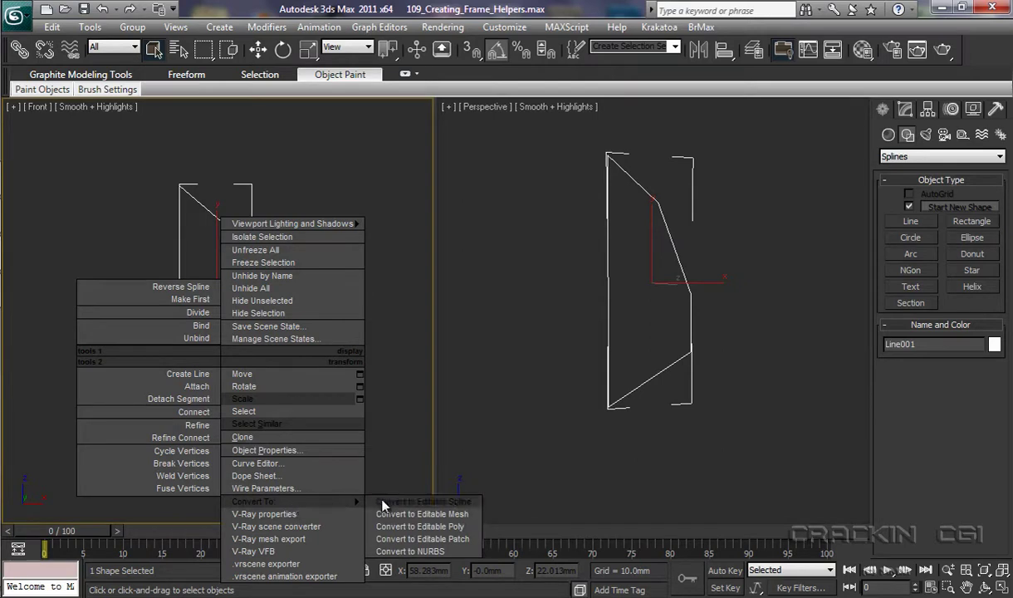
pyautogui.click(407, 503)
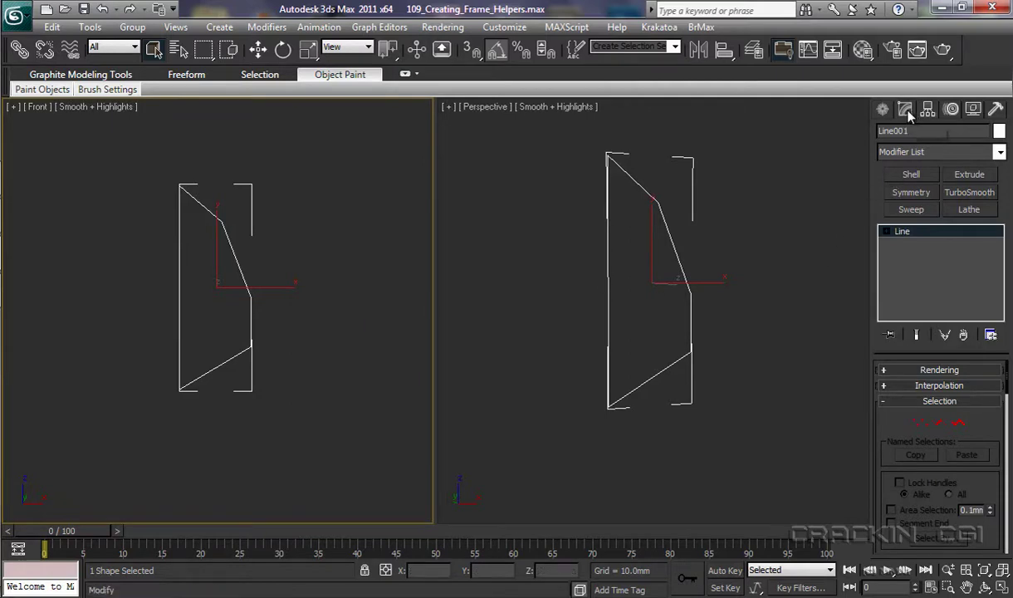
# At vertex level, make the upper-right vertex Smooth and move it slightly outward along X.
pyautogui.click(887, 232)
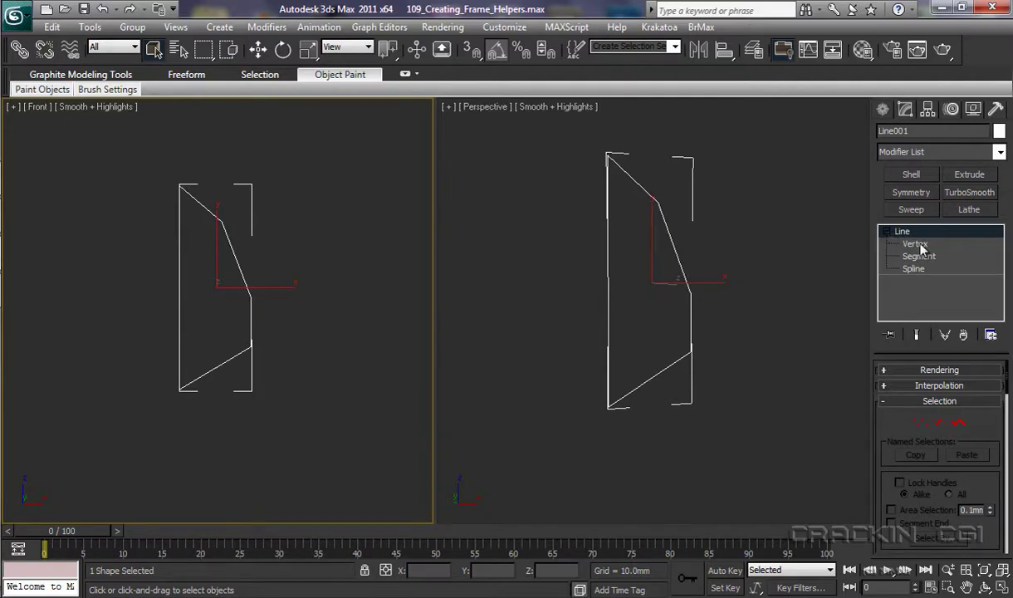
pyautogui.click(917, 244)
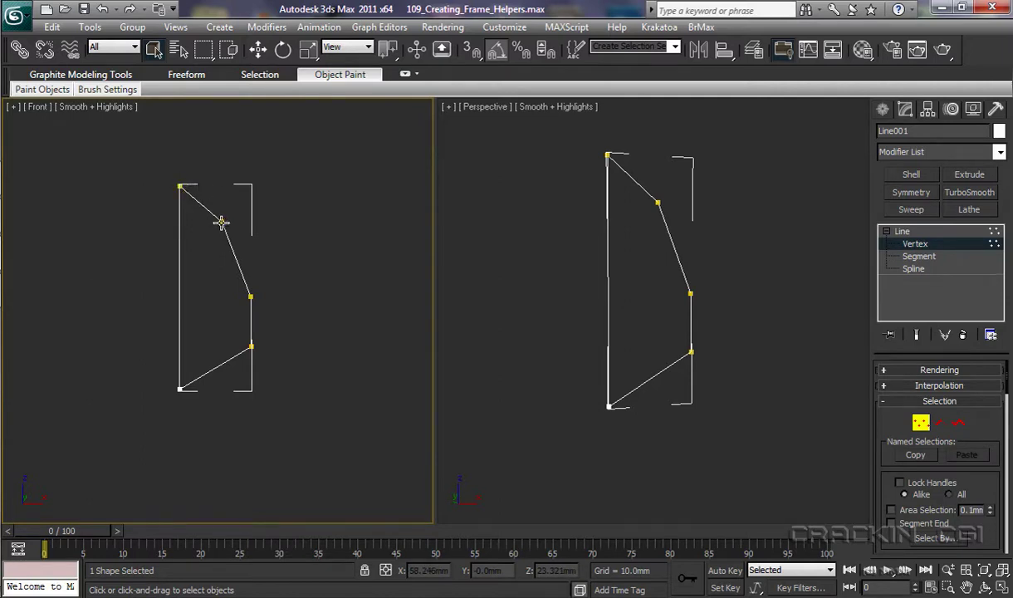
pyautogui.rightClick(222, 224)
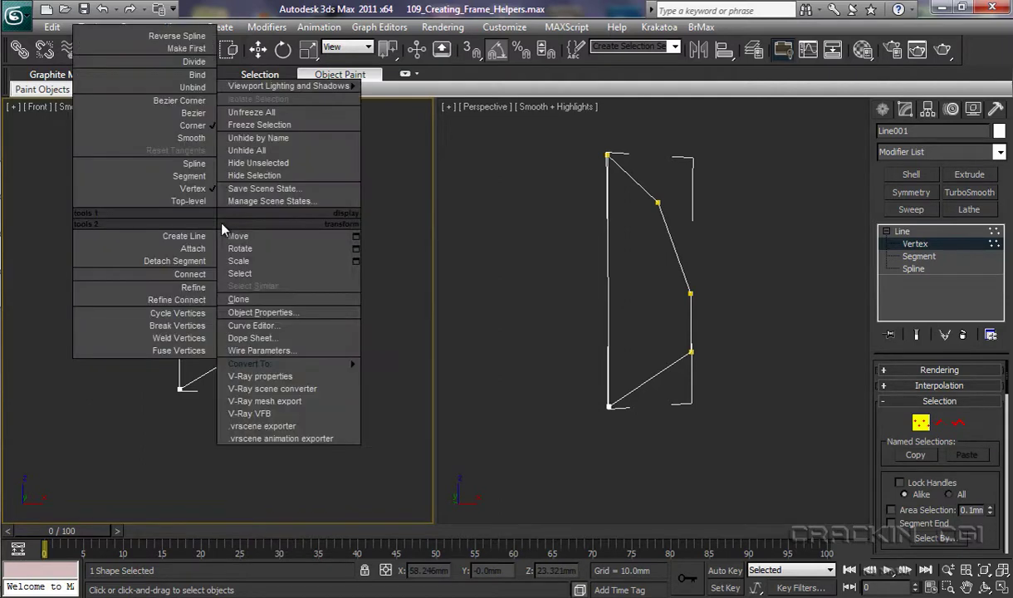
pyautogui.click(203, 139)
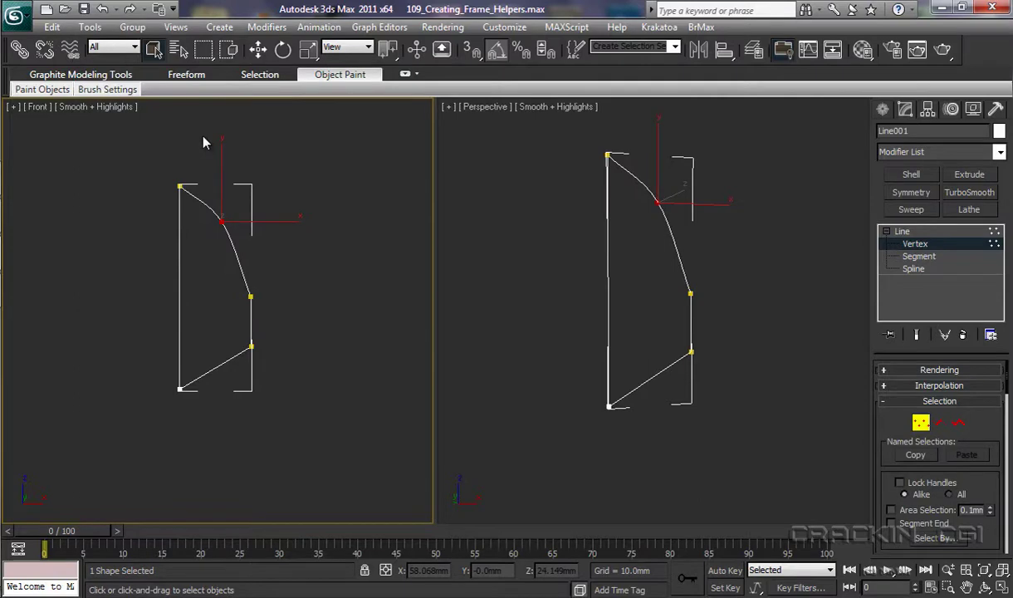
pyautogui.click(258, 49)
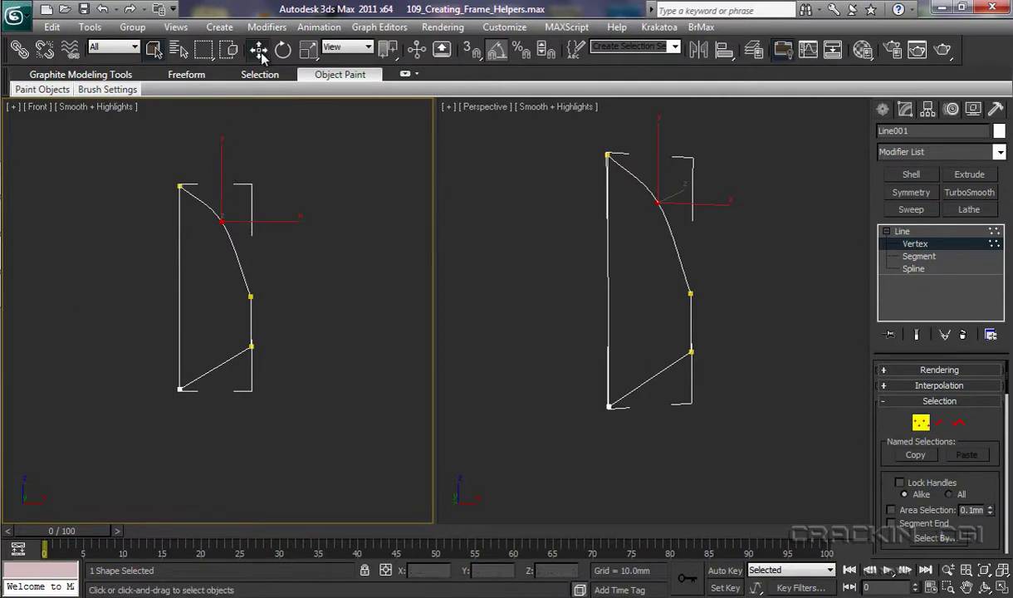
pyautogui.moveTo(282, 220)
pyautogui.mouseDown()
pyautogui.moveTo(295, 220)
pyautogui.moveTo(287, 223)
pyautogui.mouseUp()
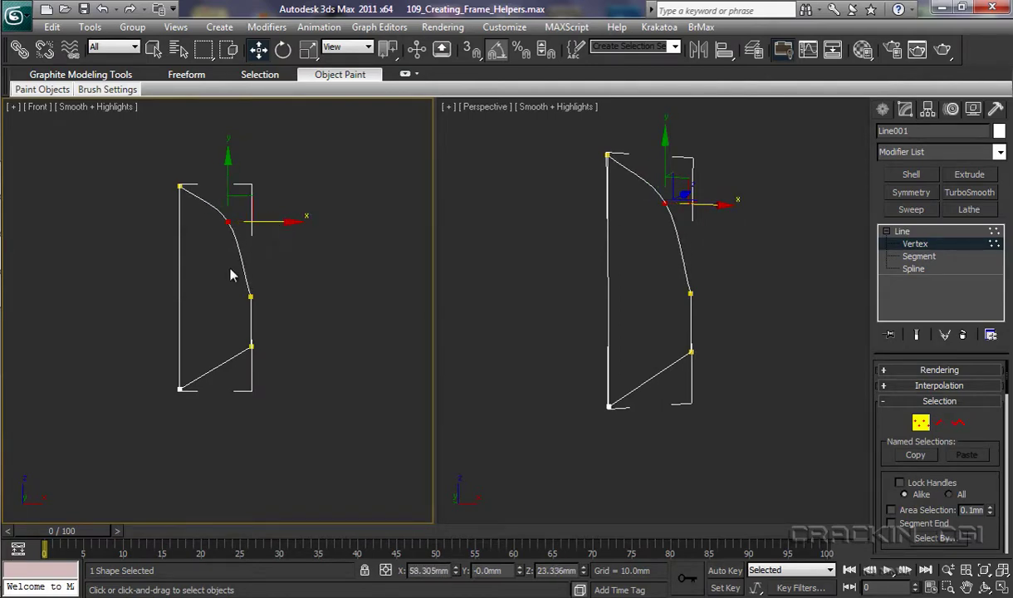
# Make the top-left vertex a Bezier Corner, lower it slightly and pull its right-hand handle outward until nearly horizontal to round the top.
pyautogui.rightClick(183, 194)
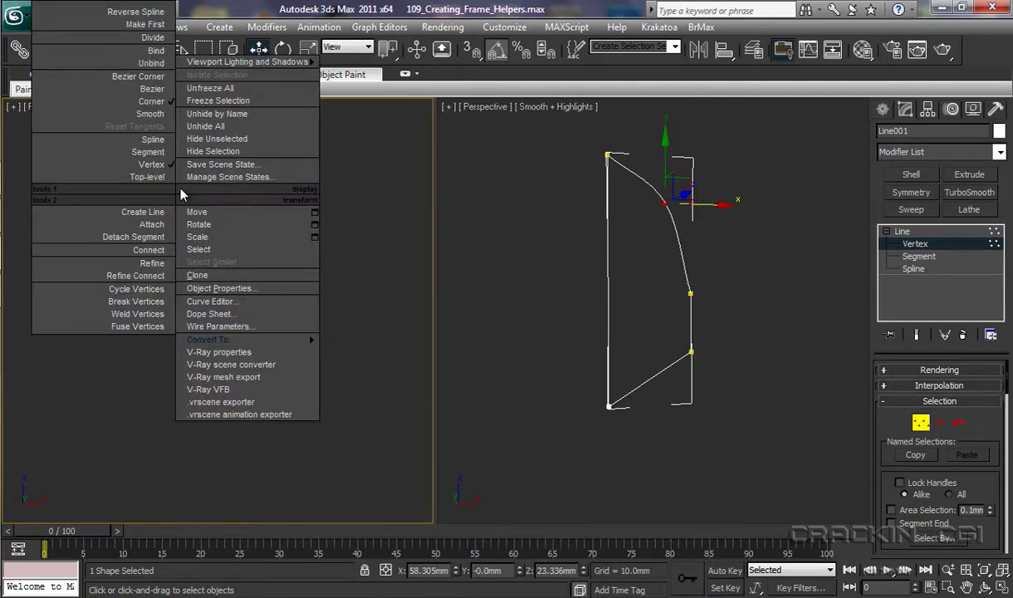
pyautogui.click(156, 75)
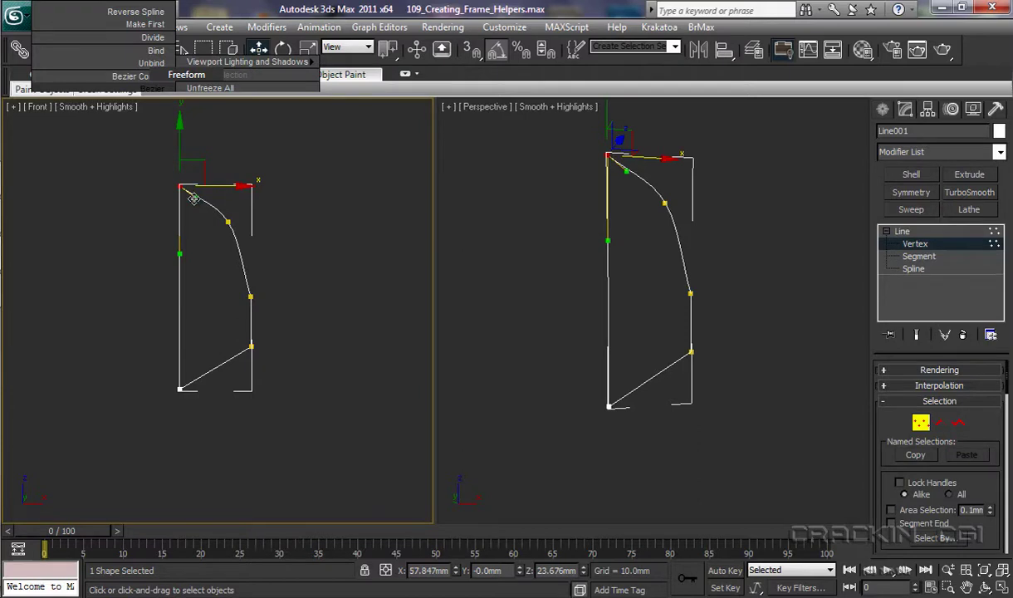
pyautogui.moveTo(191, 214); pyautogui.dragTo(208, 199)
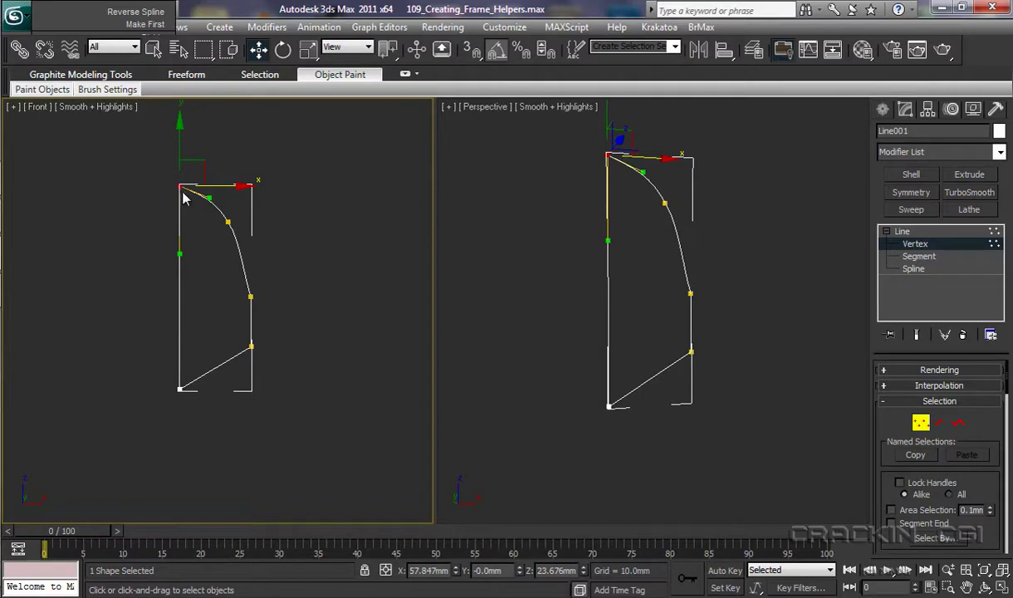
pyautogui.moveTo(179, 137); pyautogui.dragTo(180, 141)
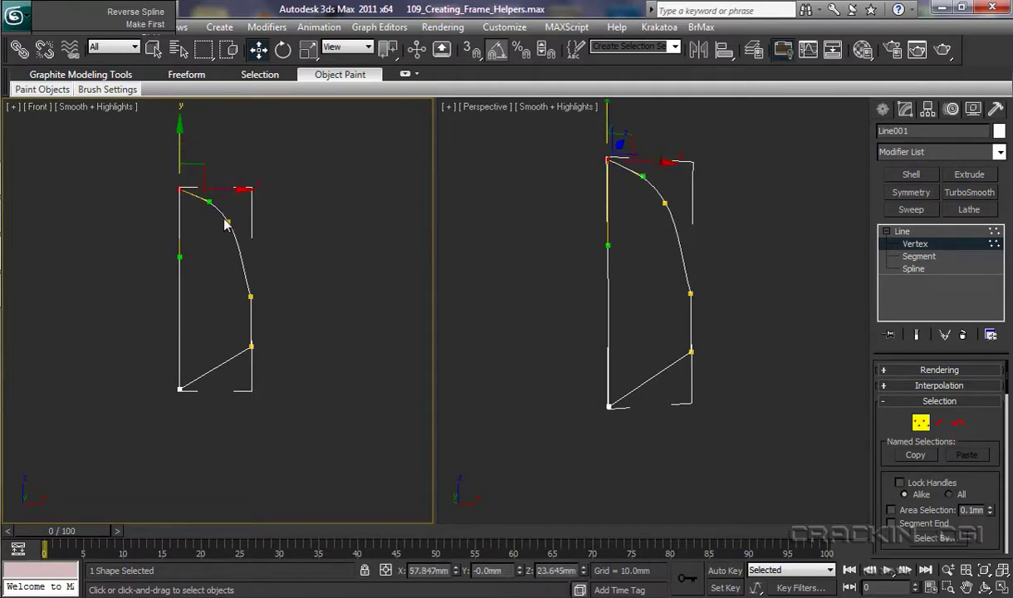
pyautogui.moveTo(209, 201)
pyautogui.mouseDown()
pyautogui.moveTo(207, 160)
pyautogui.moveTo(209, 186)
pyautogui.mouseUp()
# Select the two outermost vertices on the outline's right side and make them Smooth.
pyautogui.middleClick(651, 339)
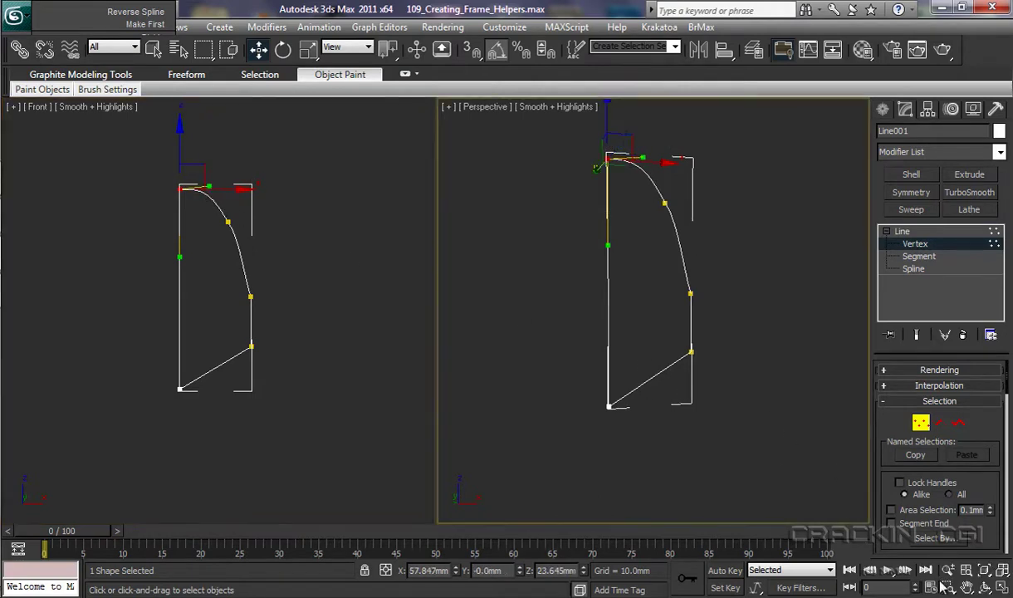
pyautogui.click(985, 586)
pyautogui.moveTo(663, 346); pyautogui.dragTo(732, 351)
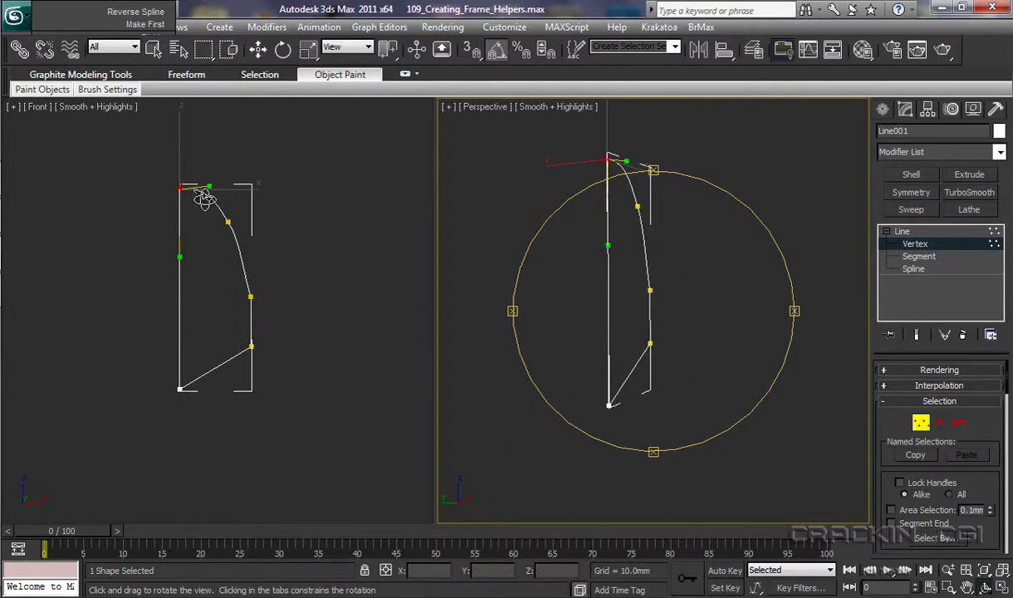
pyautogui.rightClick(335, 296)
pyautogui.moveTo(223, 276); pyautogui.dragTo(267, 359)
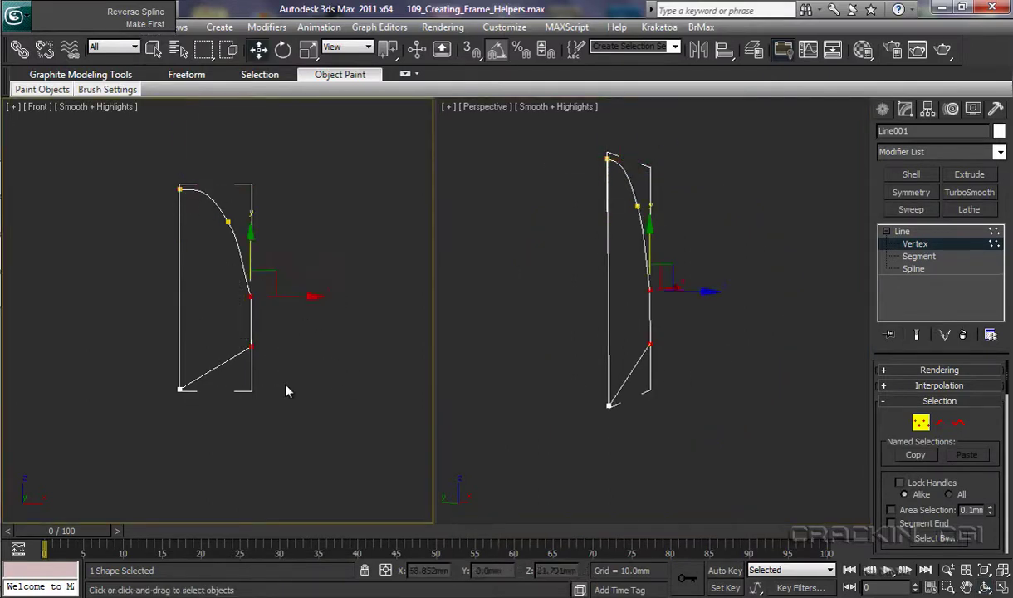
pyautogui.click(252, 346)
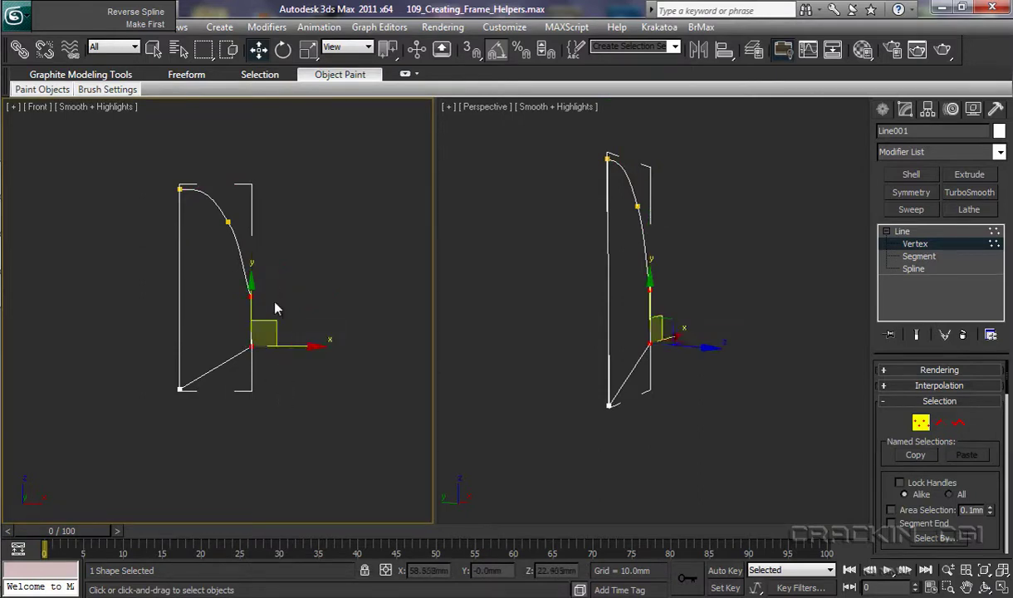
pyautogui.rightClick(251, 347)
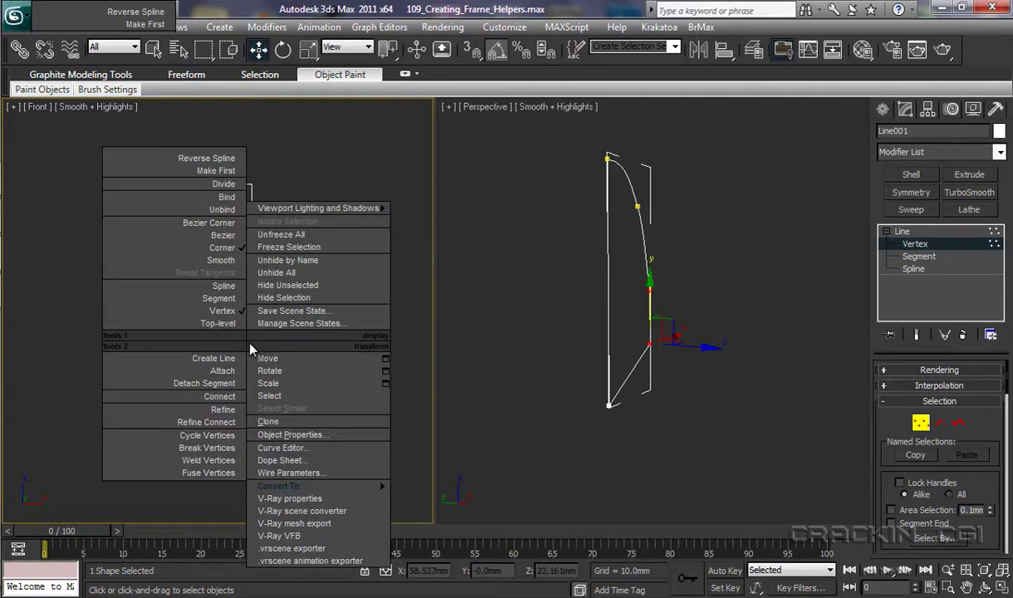
pyautogui.click(223, 260)
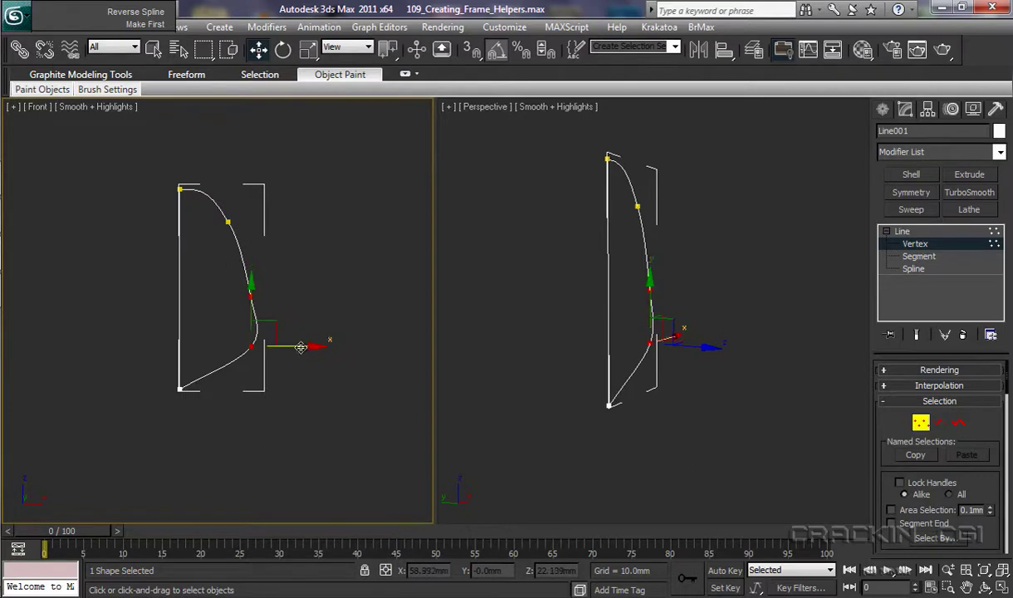
pyautogui.click(286, 320)
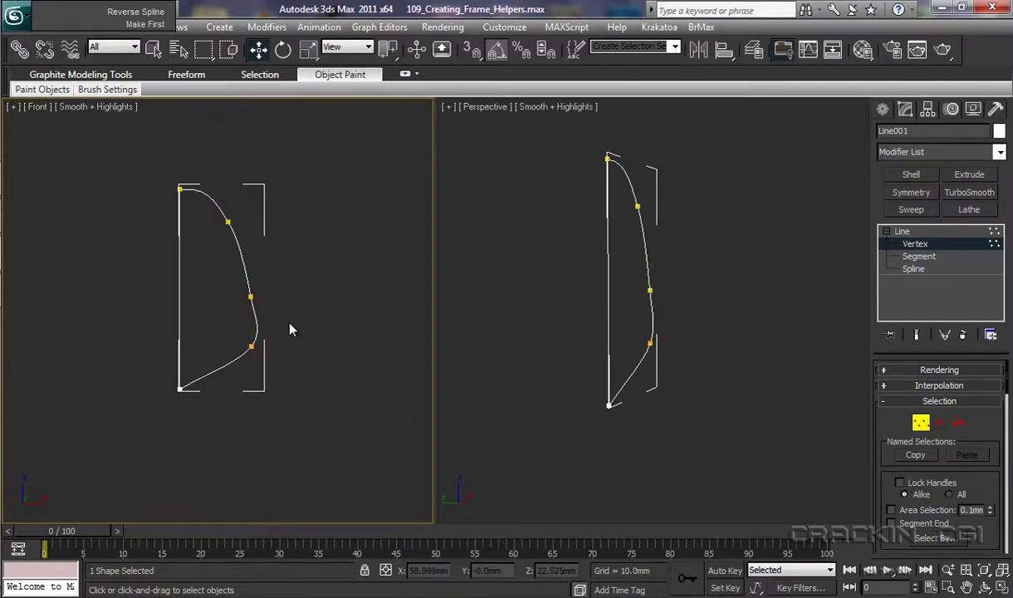
# Make the bottom-left vertex a Bezier Corner with a nearly horizontal handle, and move the lower-right vertex slightly down and inward.
pyautogui.rightClick(183, 381)
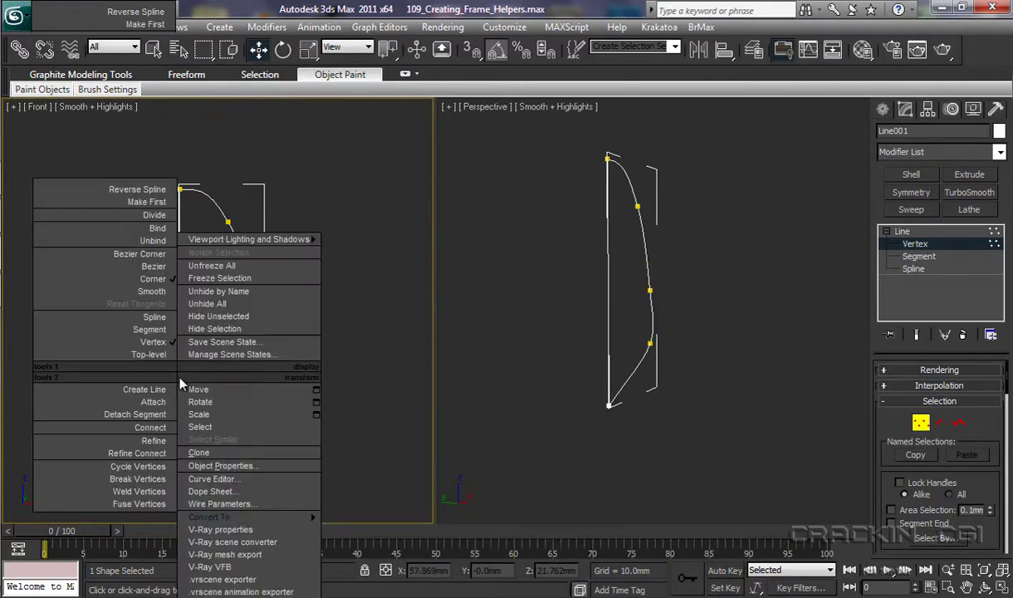
pyautogui.click(158, 256)
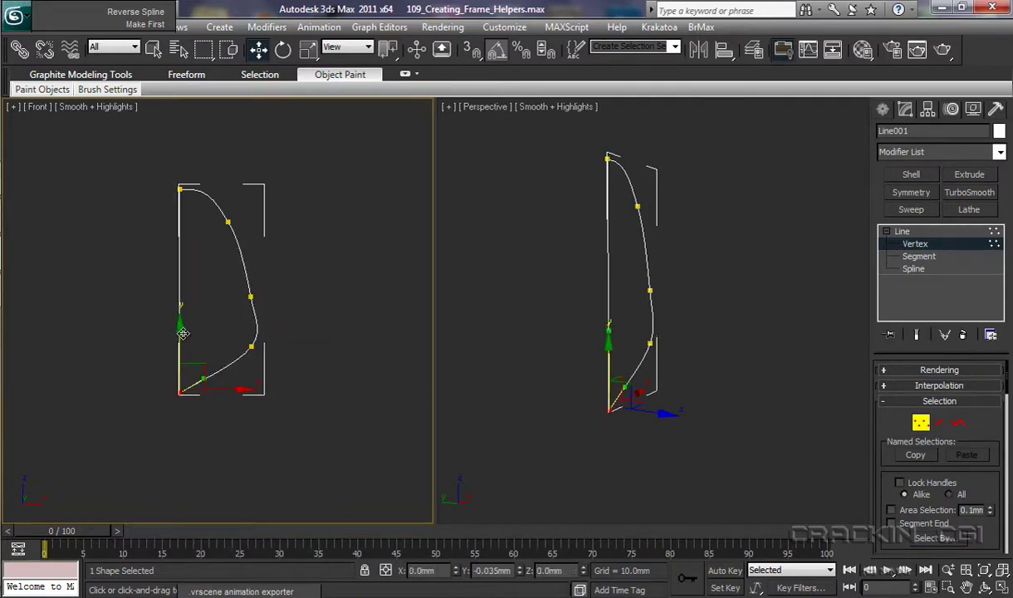
pyautogui.moveTo(203, 374)
pyautogui.mouseDown()
pyautogui.moveTo(196, 366)
pyautogui.moveTo(206, 390)
pyautogui.mouseUp()
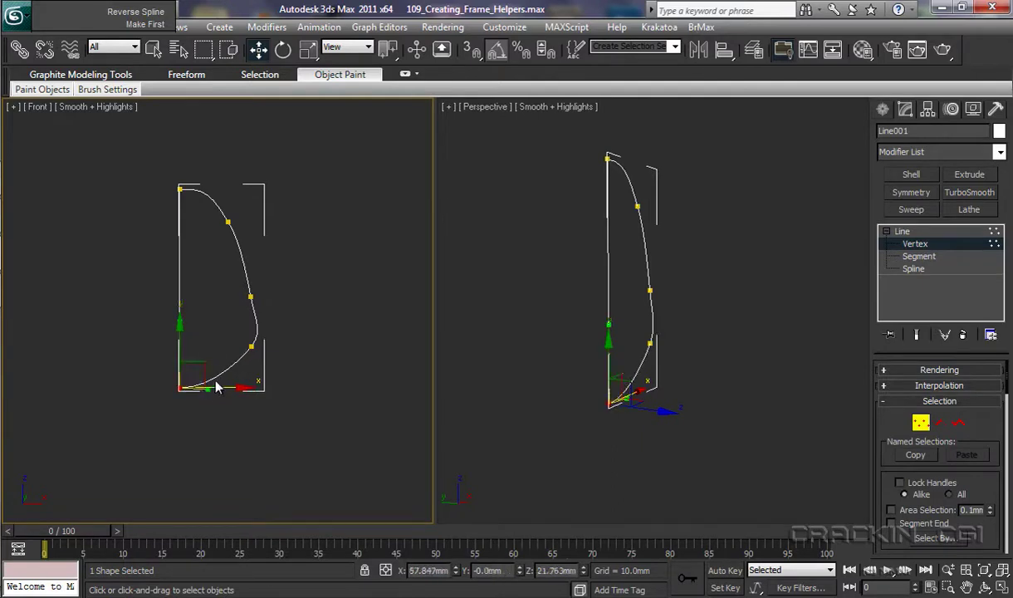
pyautogui.click(252, 346)
pyautogui.moveTo(268, 343); pyautogui.dragTo(238, 301)
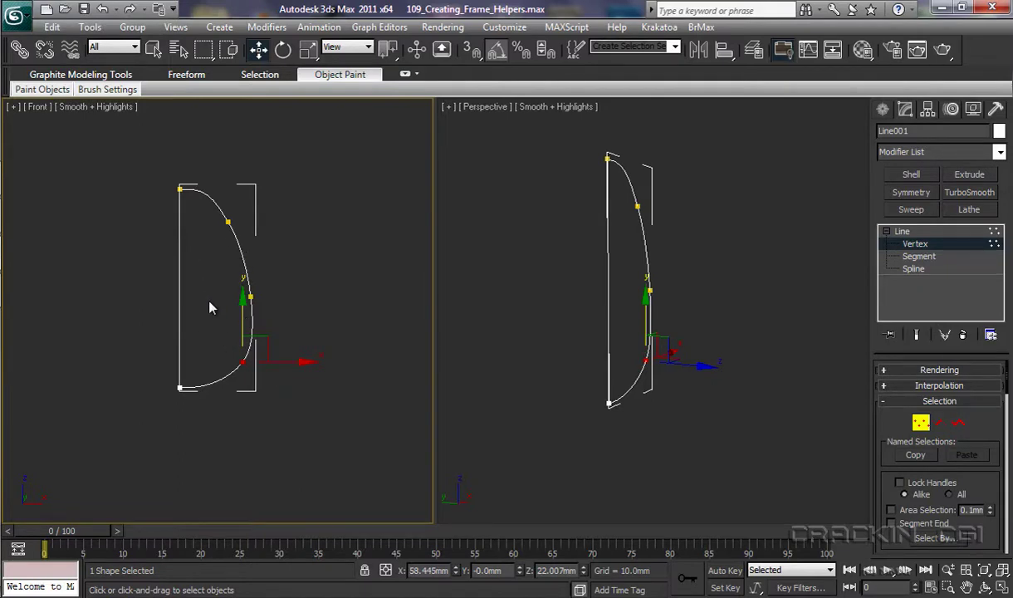
# Leave vertex level and Extrude the outline 0.5 mm with Cap Start and Cap End turned off.
pyautogui.click(903, 233)
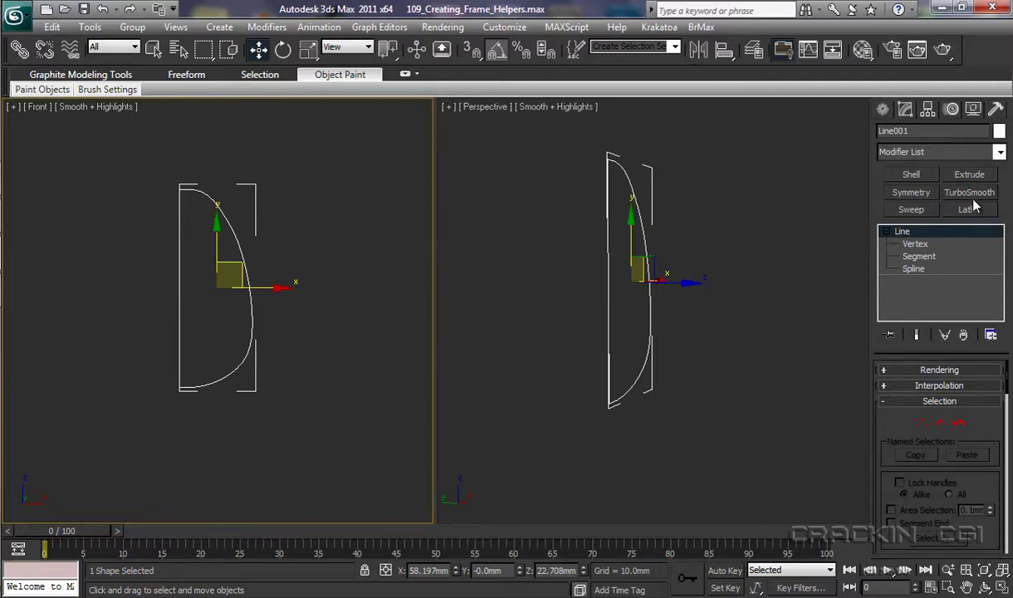
pyautogui.click(970, 174)
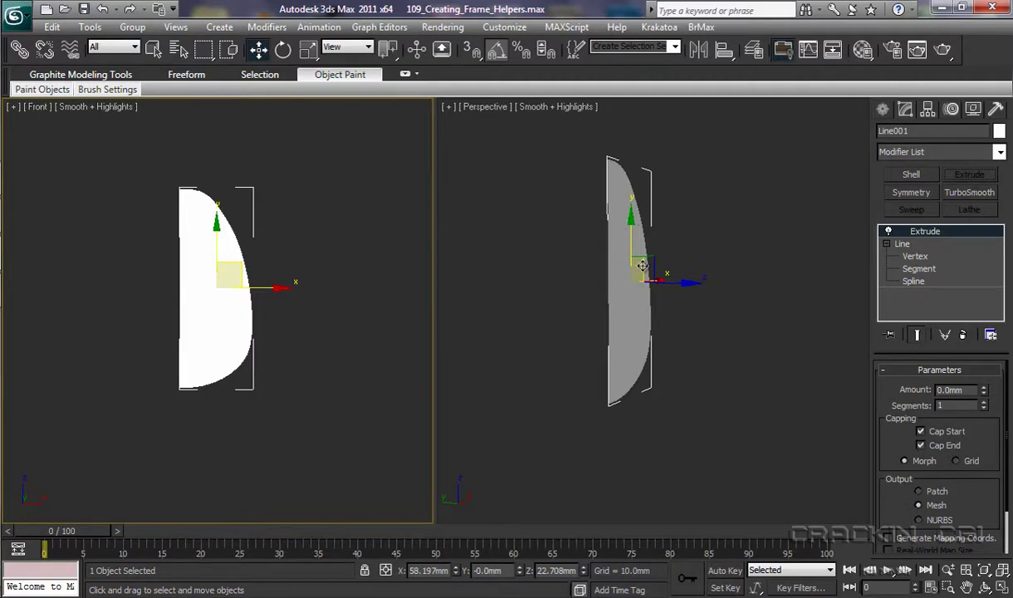
pyautogui.click(922, 446)
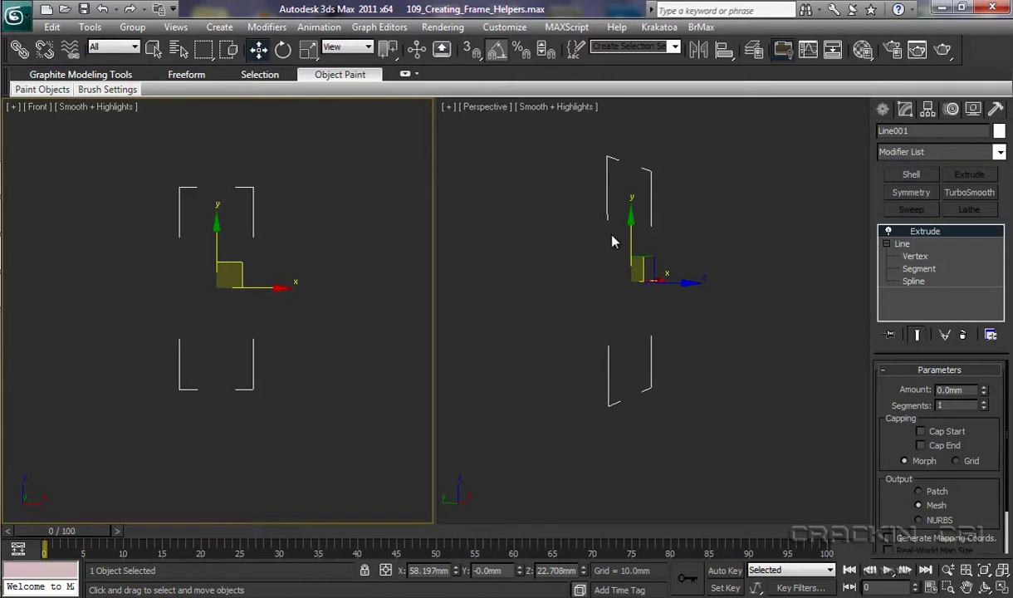
pyautogui.click(985, 389)
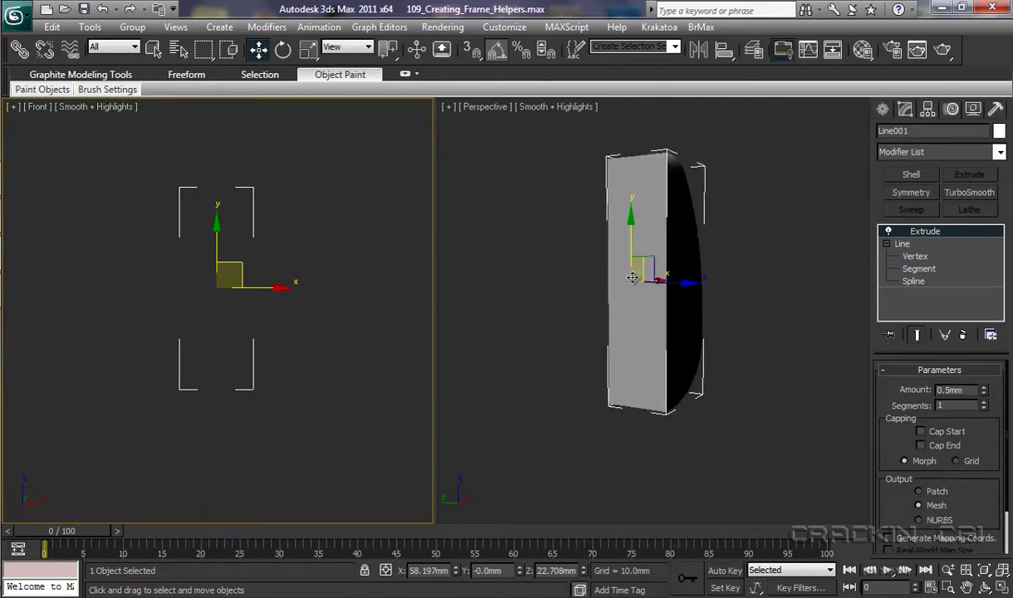
# Change the extruded object's color to the dark blue custom color.
pyautogui.click(988, 588)
pyautogui.rightClick(677, 338)
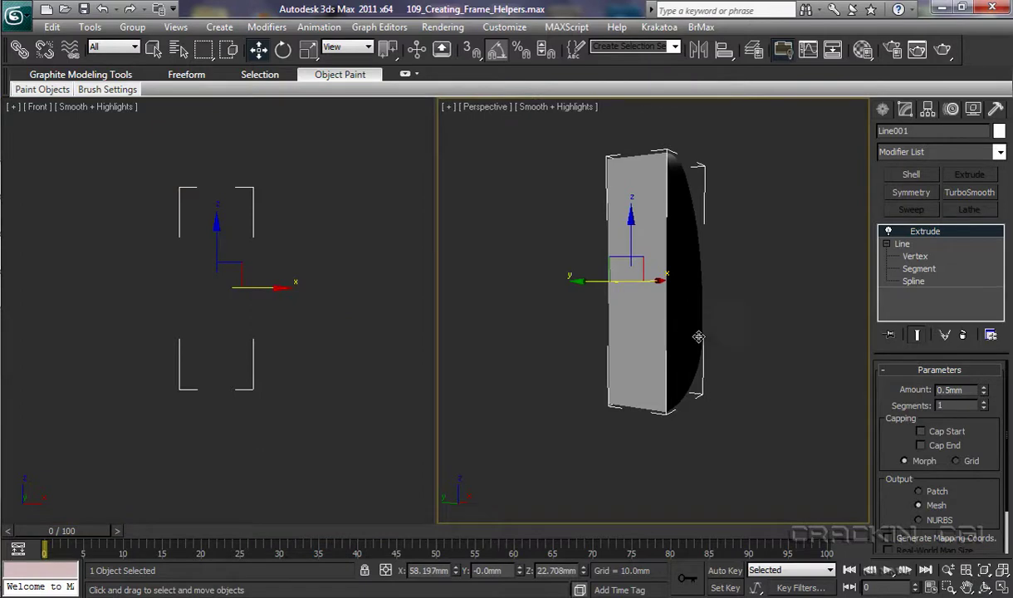
pyautogui.click(986, 588)
pyautogui.moveTo(622, 328); pyautogui.dragTo(607, 344)
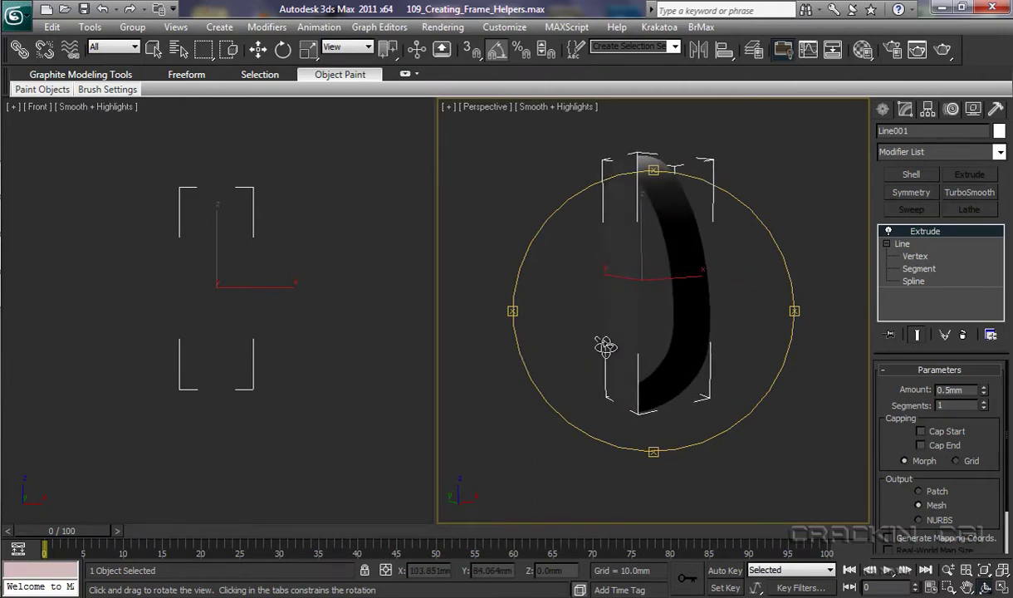
pyautogui.click(999, 132)
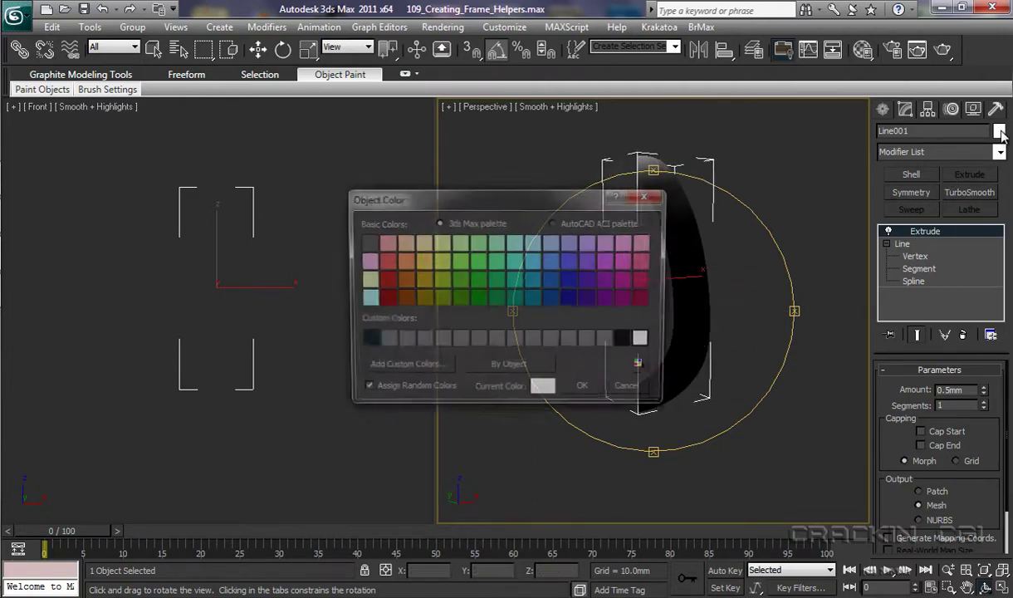
pyautogui.click(366, 341)
pyautogui.click(583, 390)
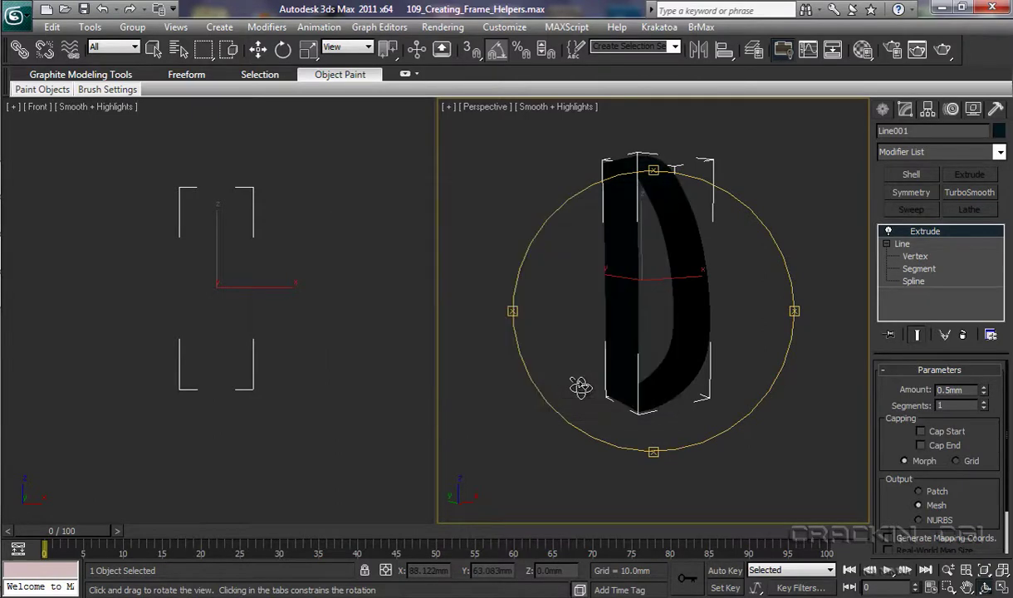
# Add a Shell modifier above Extrude with an Outer Amount of 0 mm and an Inner Amount of 0.02 mm.
pyautogui.moveTo(651, 309); pyautogui.dragTo(570, 321)
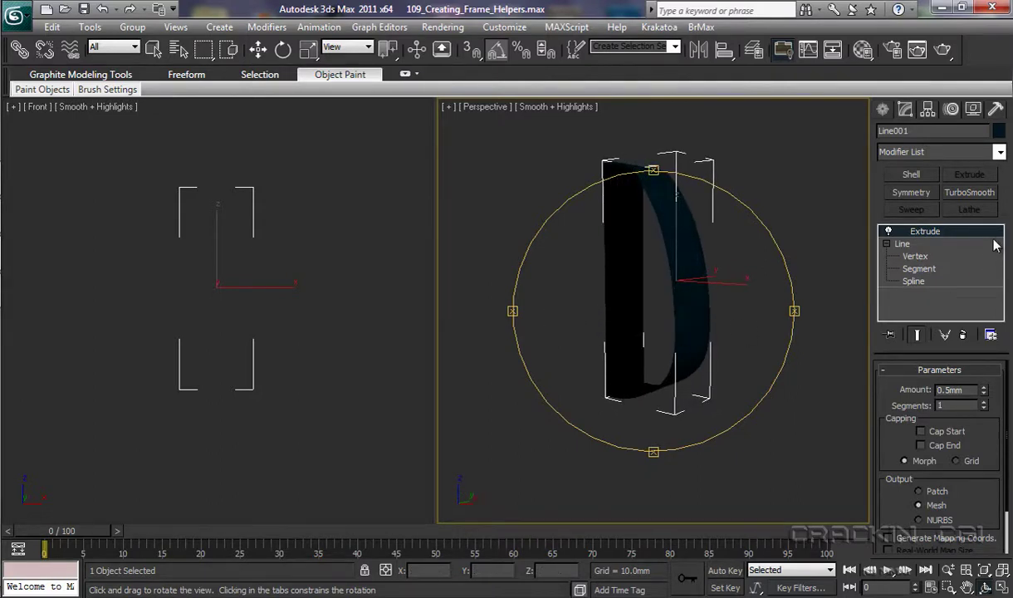
pyautogui.click(911, 173)
pyautogui.moveTo(653, 340); pyautogui.dragTo(713, 330)
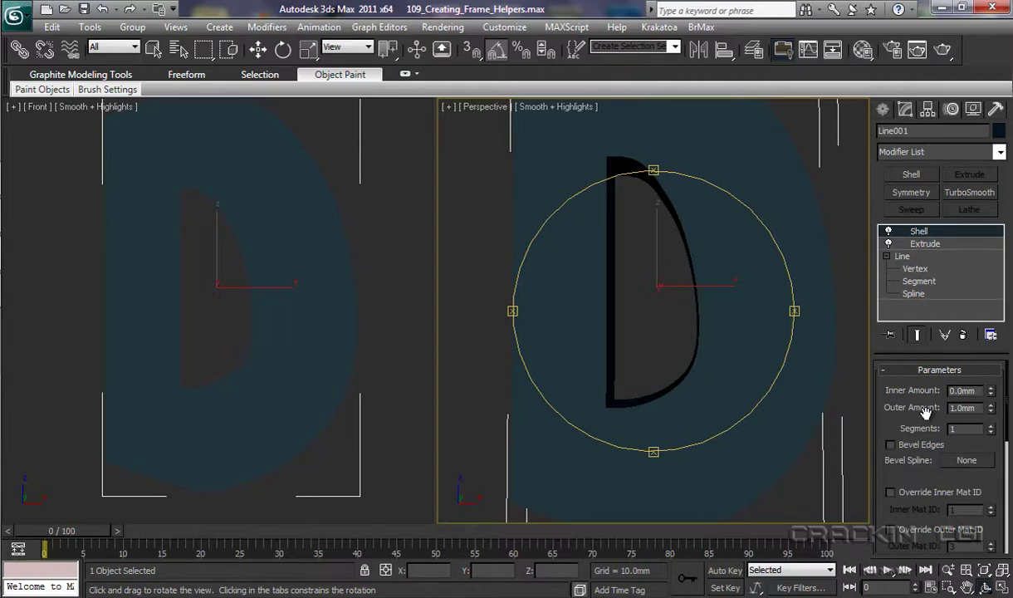
pyautogui.rightClick(992, 410)
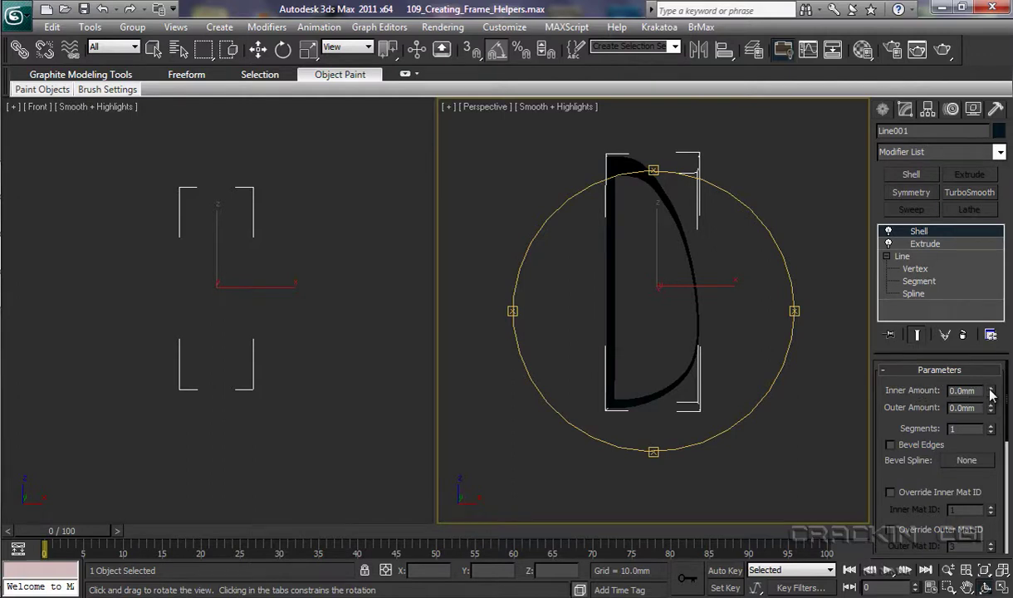
pyautogui.click(991, 387)
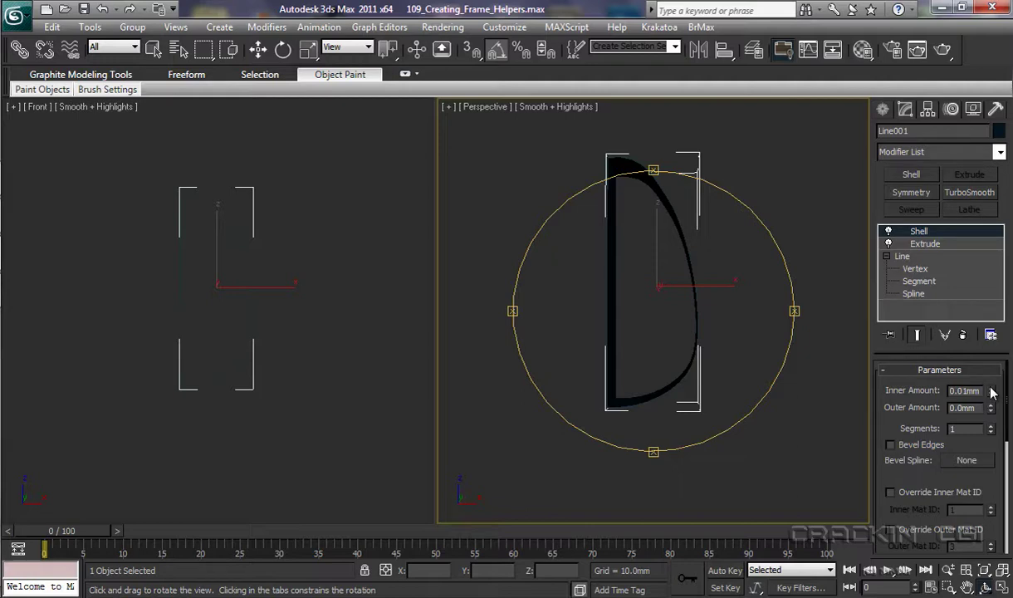
pyautogui.click(991, 387)
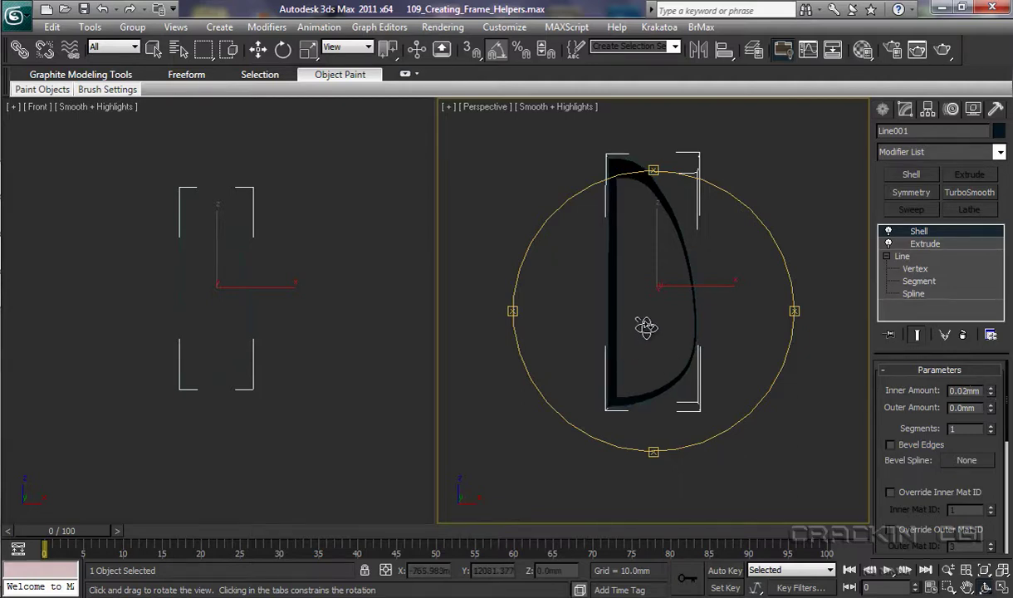
# At the line's segment level, delete the straight vertical segment closing the half-outline's left side.
pyautogui.moveTo(647, 326); pyautogui.dragTo(668, 343)
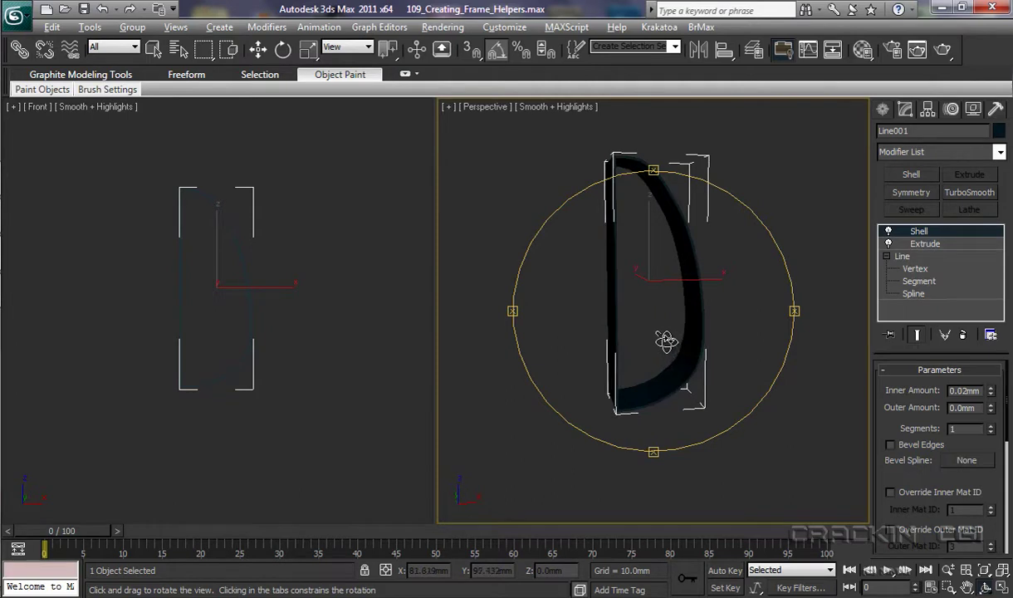
pyautogui.scroll(5, 664, 340)
pyautogui.scroll(-5, 665, 339)
pyautogui.scroll(5, 665, 340)
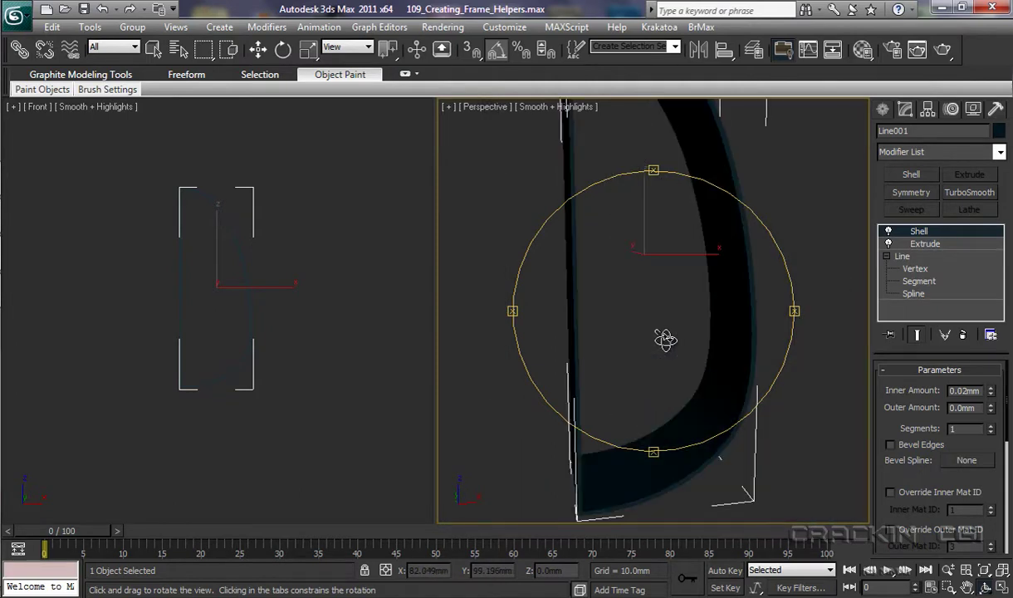
pyautogui.moveTo(669, 335); pyautogui.dragTo(735, 322)
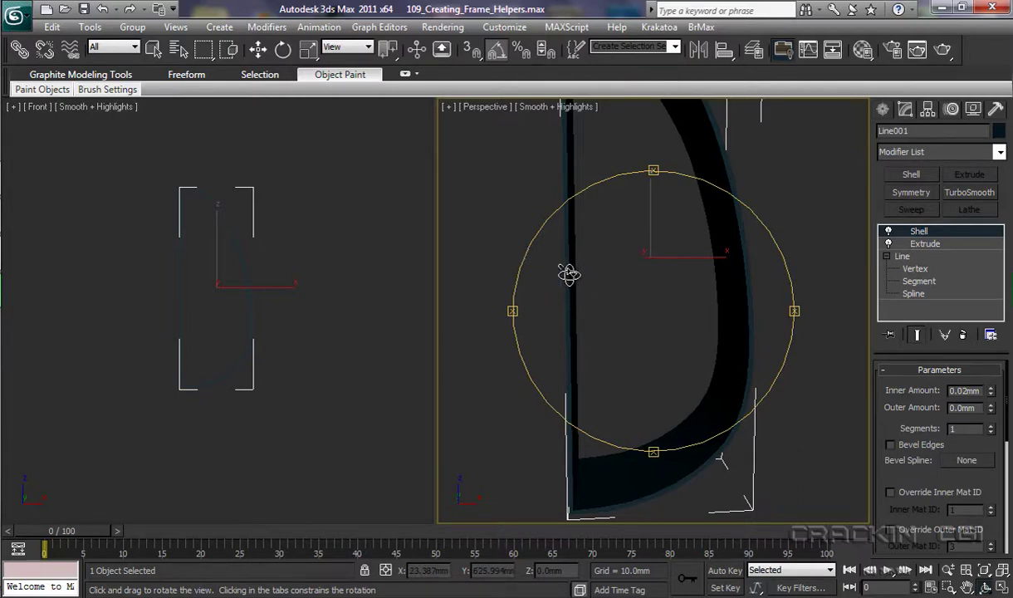
pyautogui.click(918, 282)
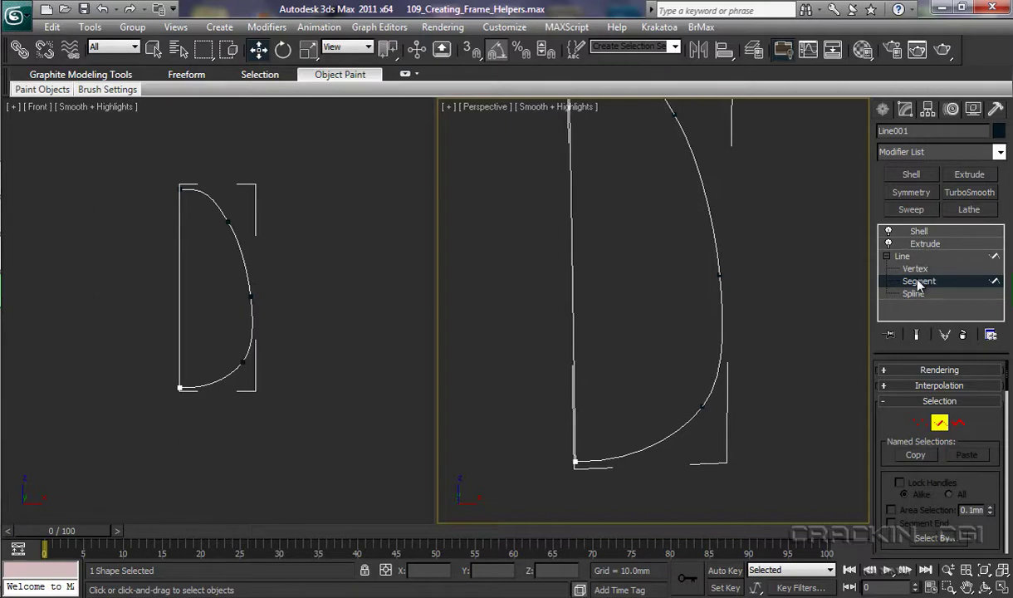
pyautogui.rightClick(166, 284)
pyautogui.moveTo(201, 303); pyautogui.dragTo(200, 303)
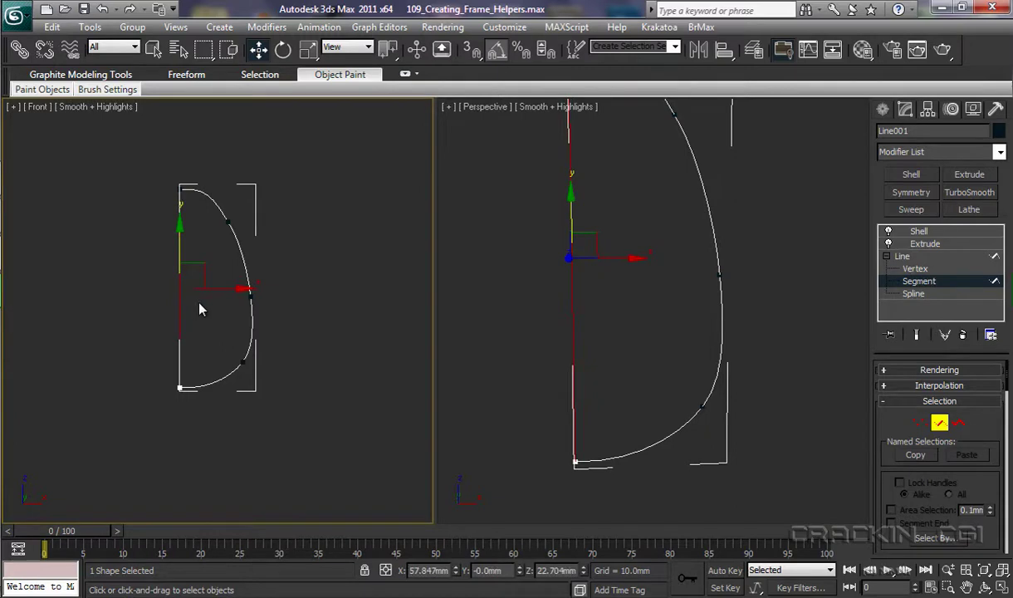
pyautogui.press('Delete')
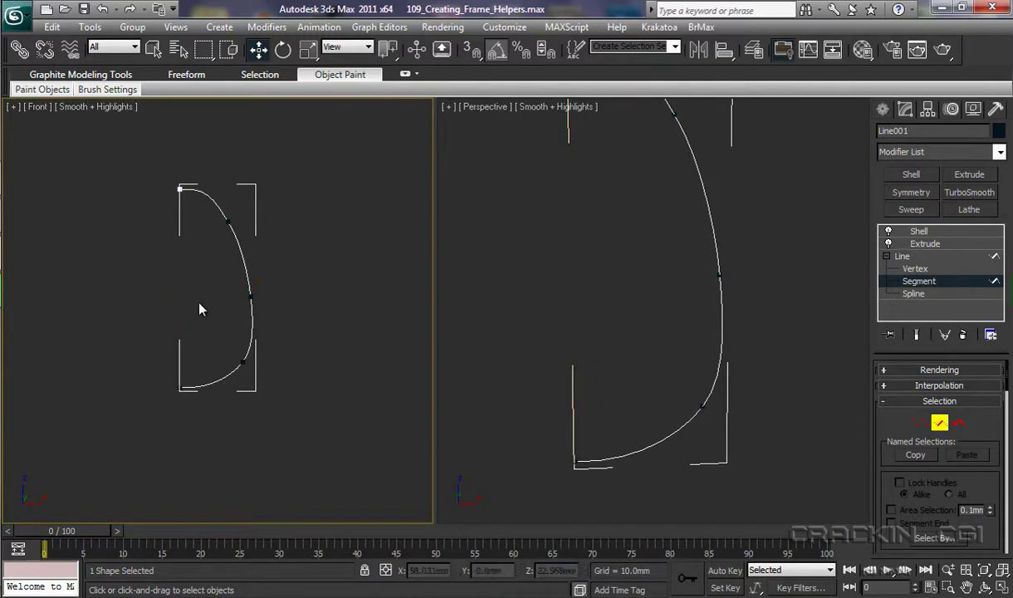
# Return to the Shell level and add a Symmetry modifier mirroring the half-frame across the X axis.
pyautogui.click(919, 232)
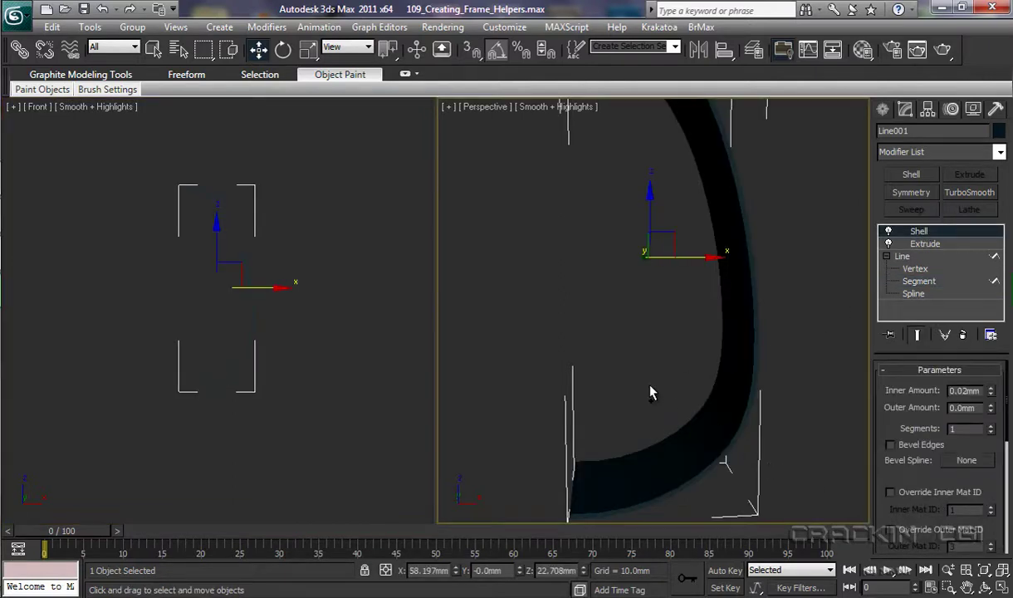
pyautogui.scroll(-3, 652, 397)
pyautogui.moveTo(652, 380)
pyautogui.mouseDown(button='middle')
pyautogui.moveTo(652, 396)
pyautogui.moveTo(651, 387)
pyautogui.mouseUp(button='middle')
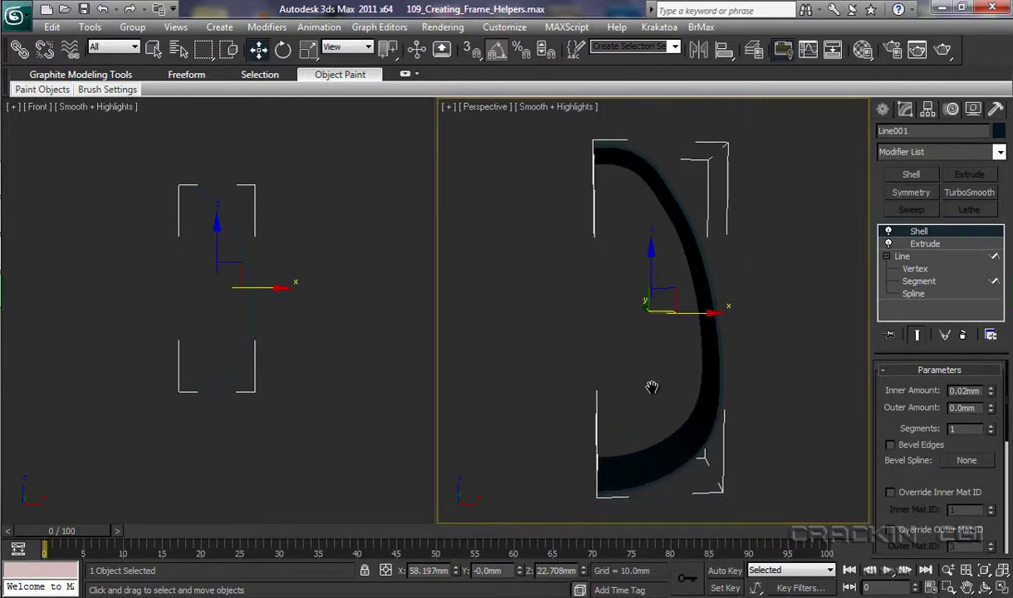
pyautogui.click(988, 587)
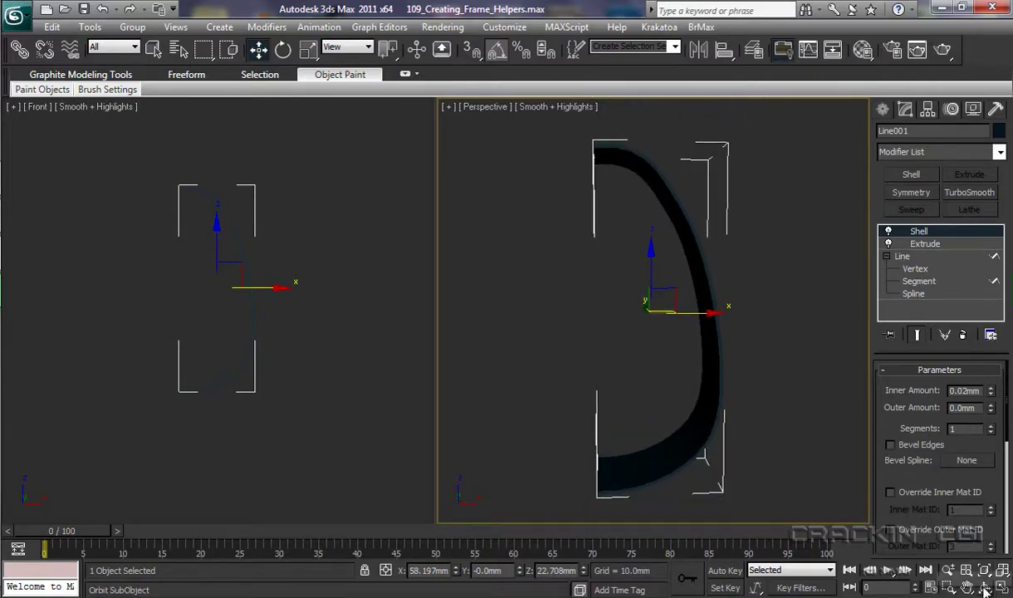
pyautogui.moveTo(694, 369); pyautogui.dragTo(663, 358)
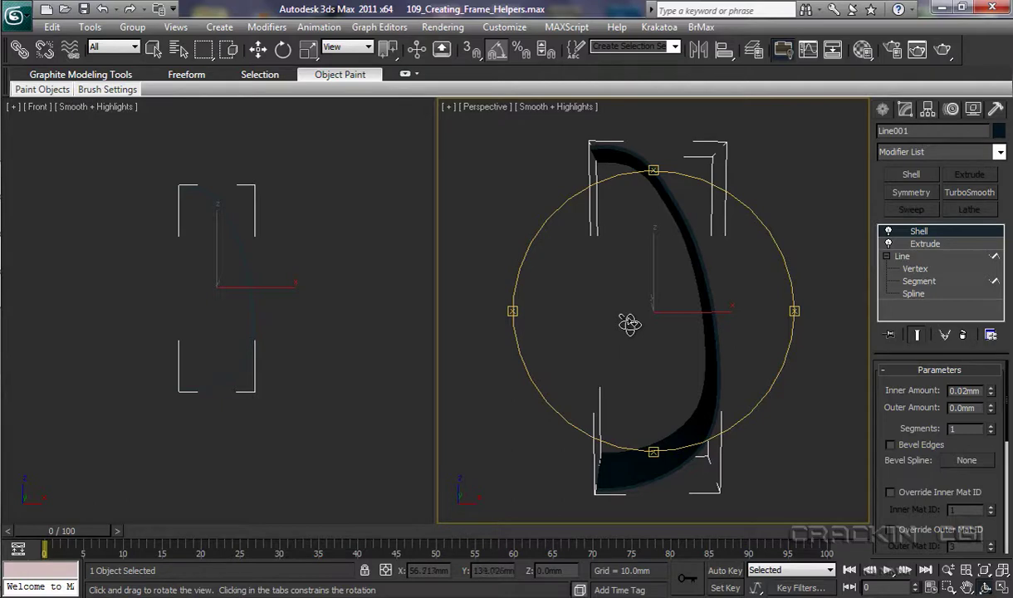
pyautogui.click(911, 193)
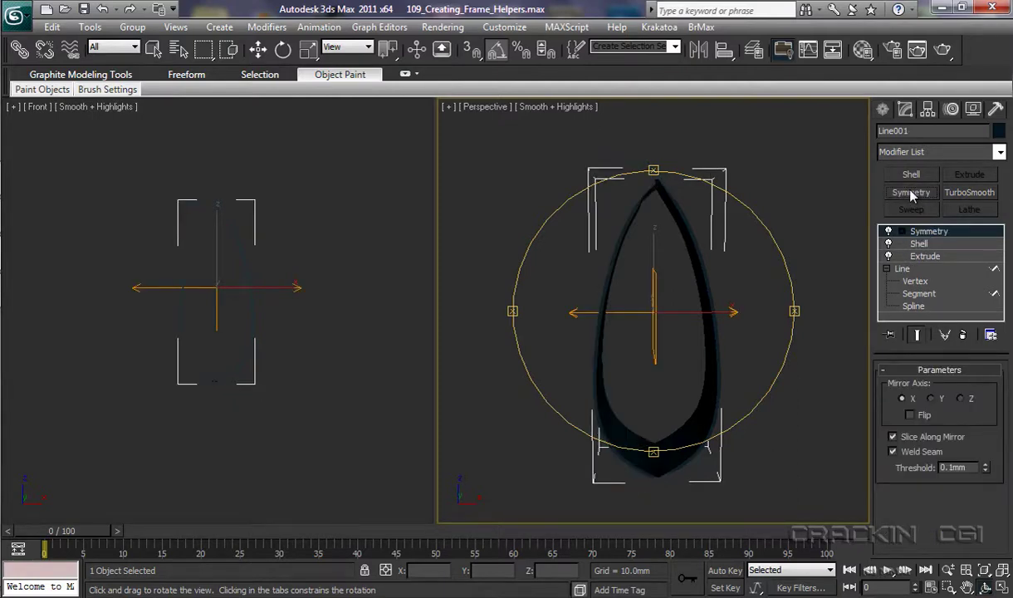
# Move the Symmetry modifier's mirror plane along X to the half-frame's open edge to form a full oval frame.
pyautogui.click(902, 232)
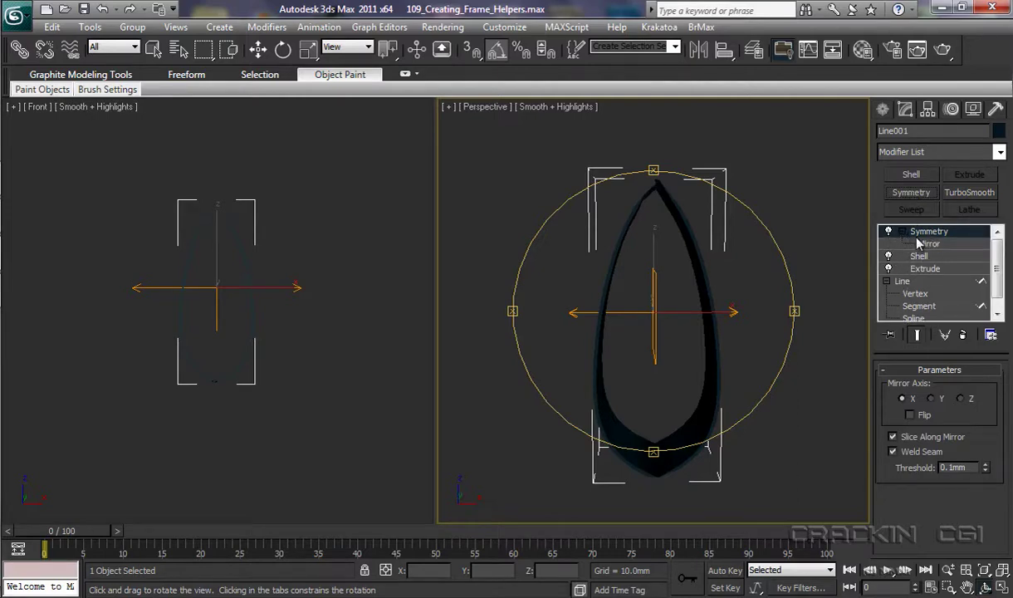
pyautogui.click(929, 244)
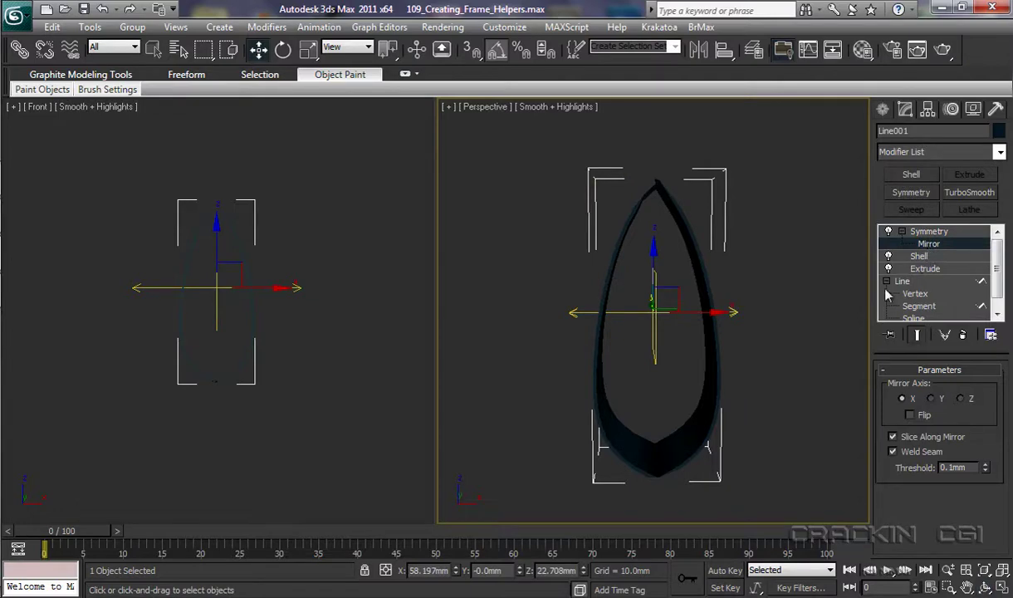
pyautogui.moveTo(718, 312); pyautogui.dragTo(664, 312)
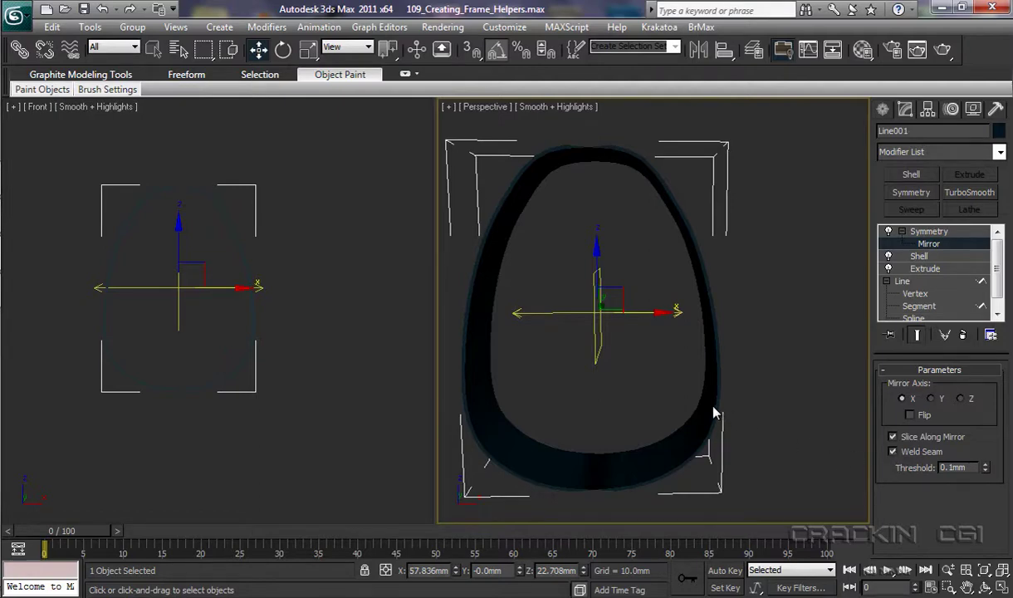
# Try converting the mirrored frame to an Editable Poly, inspect its seam and undo the conversion.
pyautogui.rightClick(713, 375)
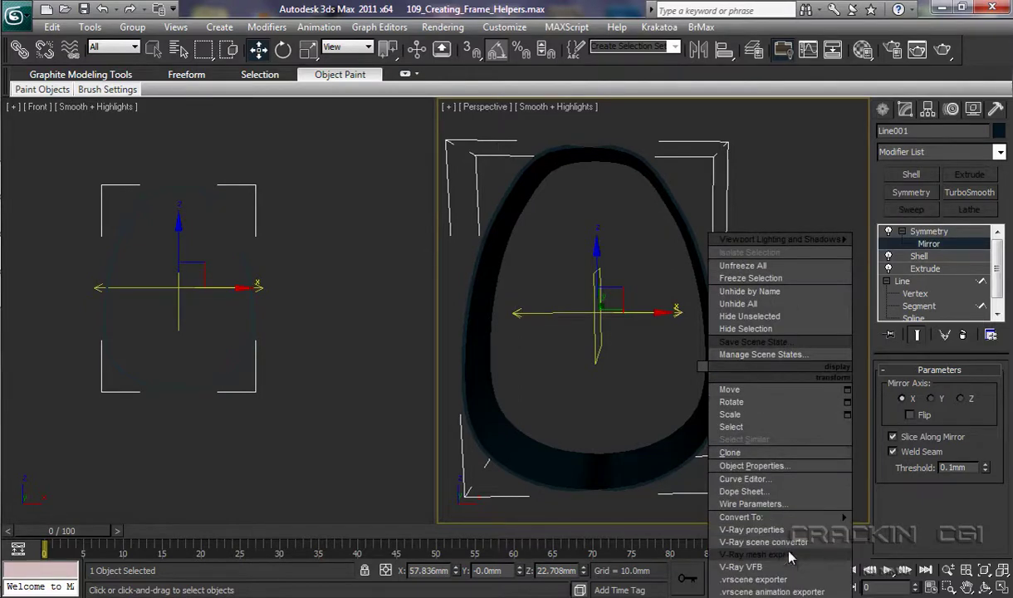
pyautogui.moveTo(797, 520)
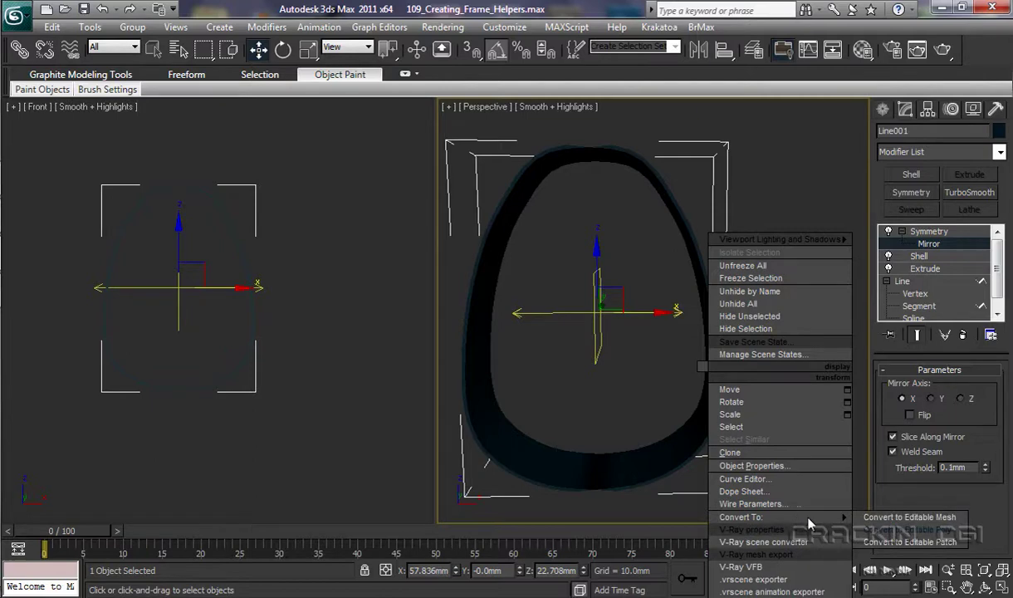
pyautogui.click(880, 530)
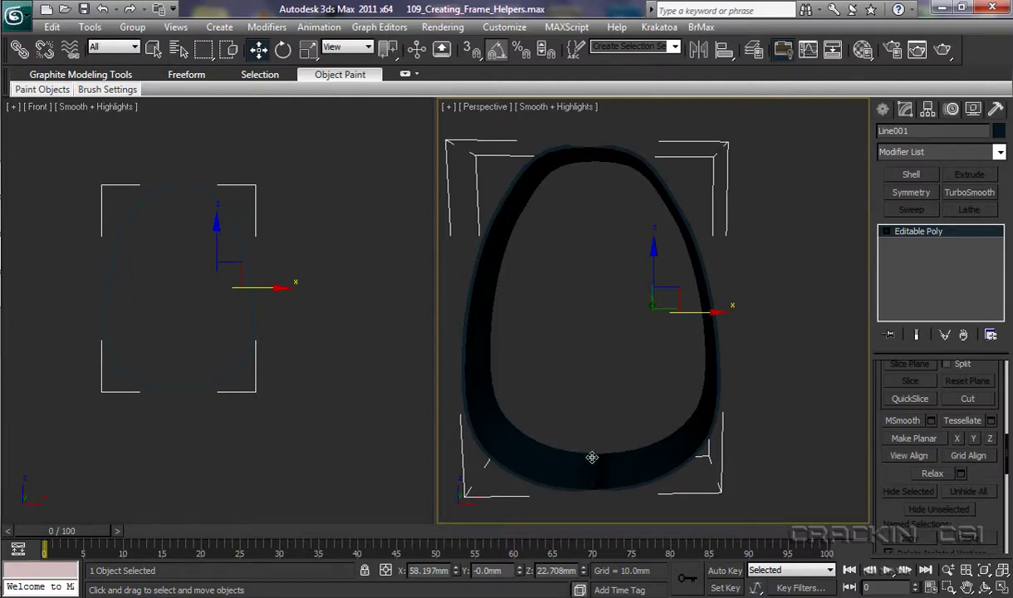
pyautogui.click(966, 590)
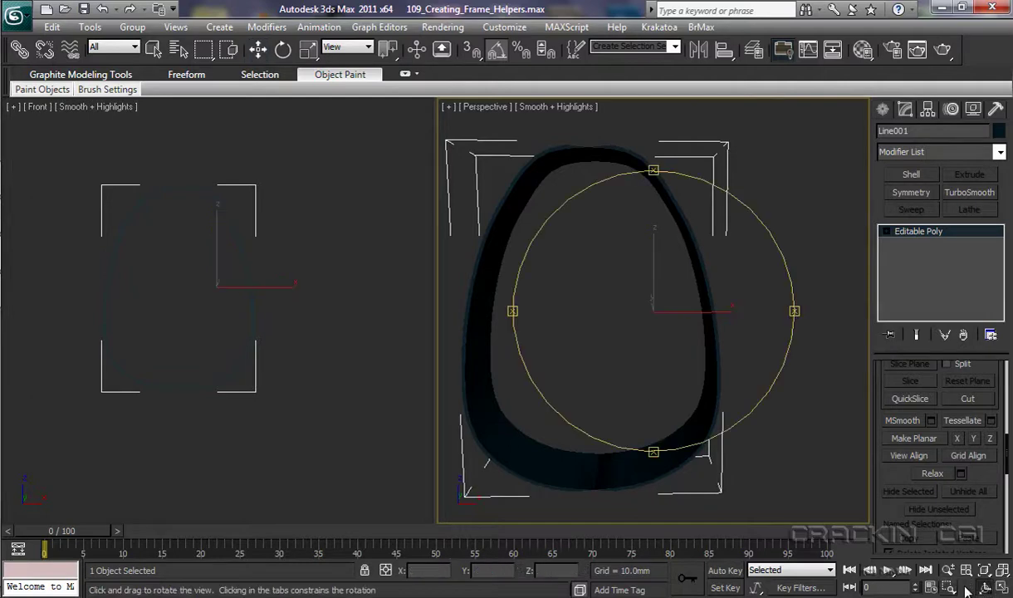
pyautogui.moveTo(638, 364)
pyautogui.mouseDown()
pyautogui.moveTo(676, 344)
pyautogui.moveTo(674, 357)
pyautogui.moveTo(632, 355)
pyautogui.mouseUp()
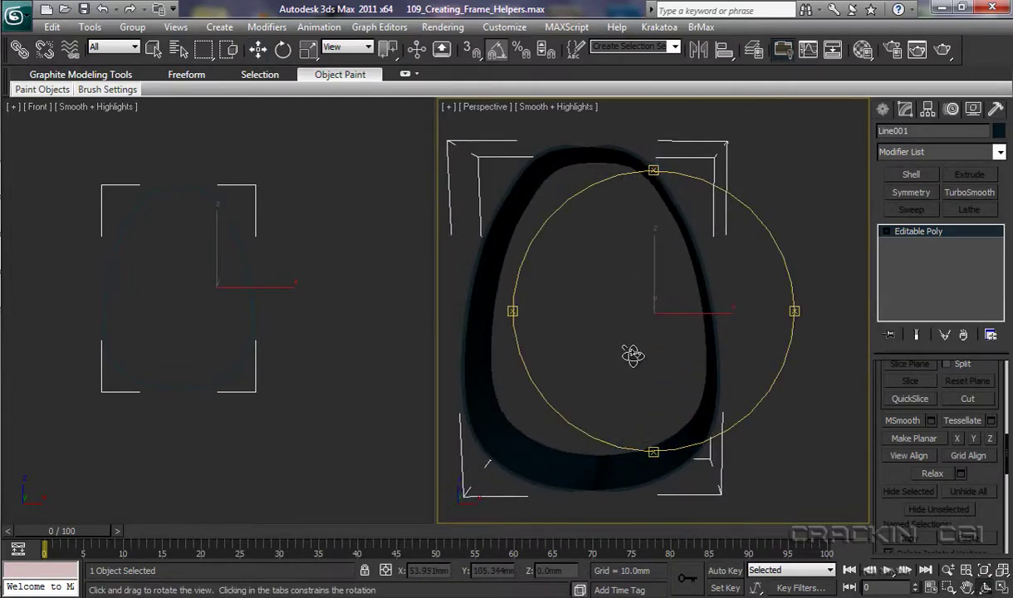
pyautogui.click(103, 10)
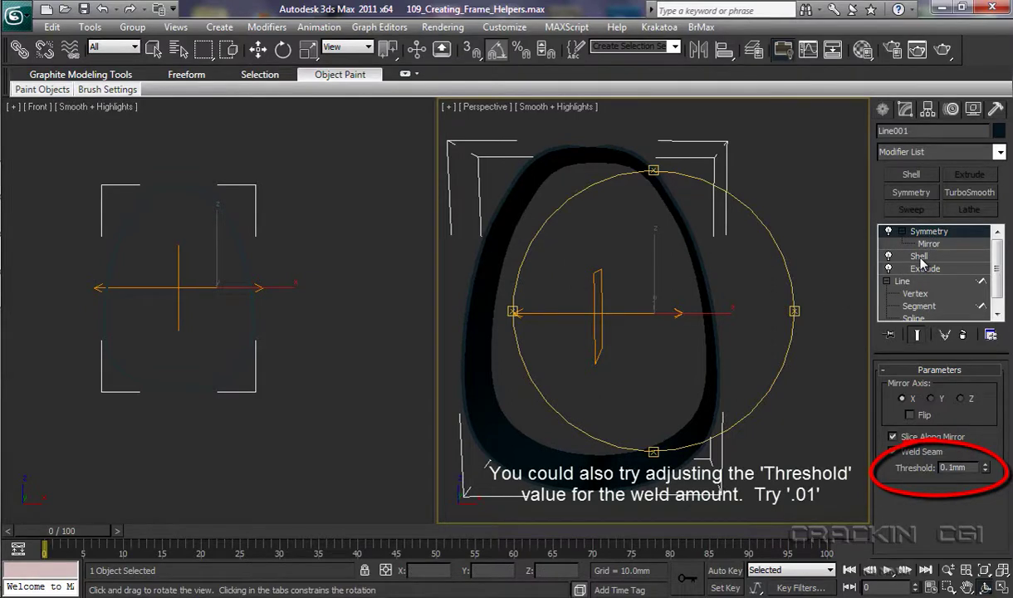
# Reorder the modifier stack so that Shell sits above Symmetry.
pyautogui.moveTo(921, 260); pyautogui.dragTo(925, 234)
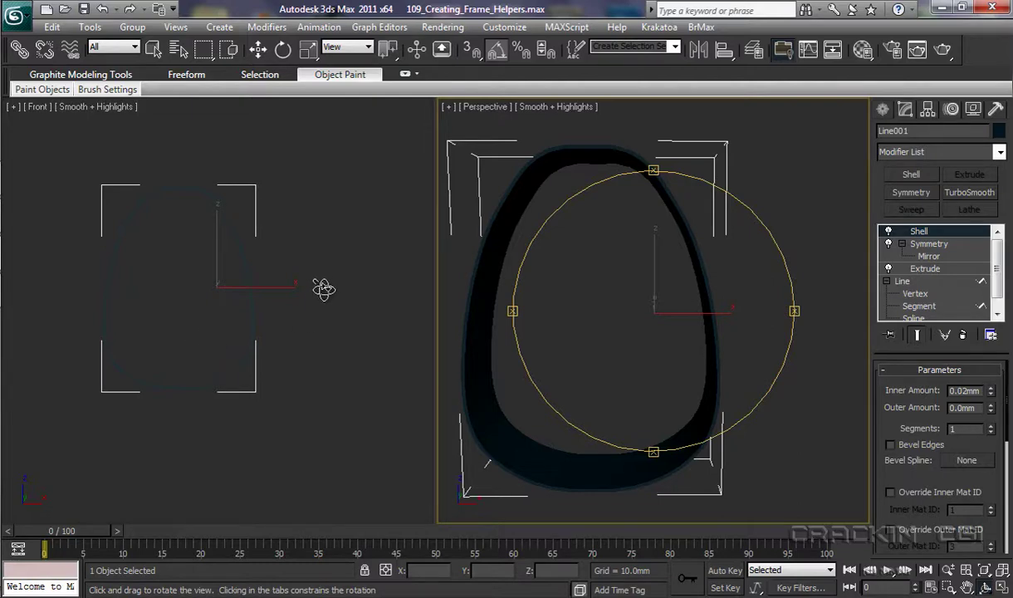
# Delete the finished frame object from the scene.
pyautogui.press('Delete')
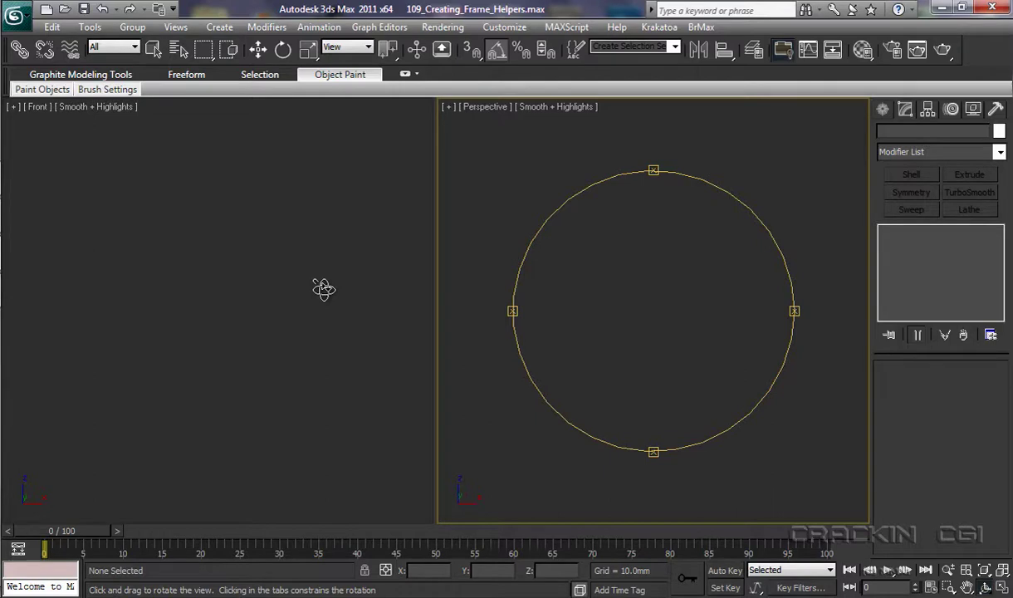